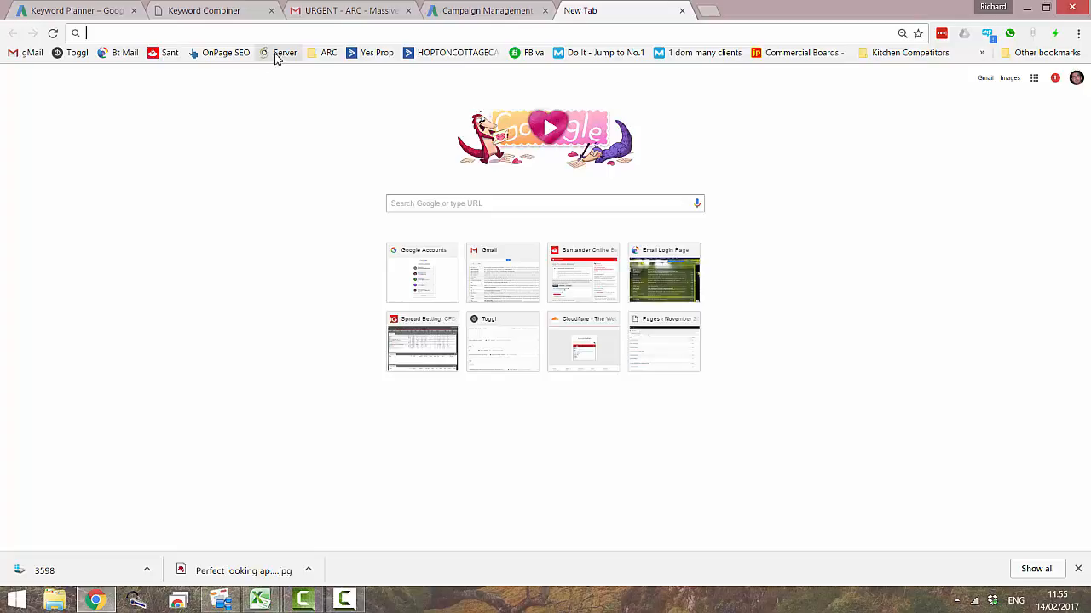
- Sign in to the SiteGround user area with the saved credentials and open Addon Domains in the account's cPanel
left_click(275, 53)
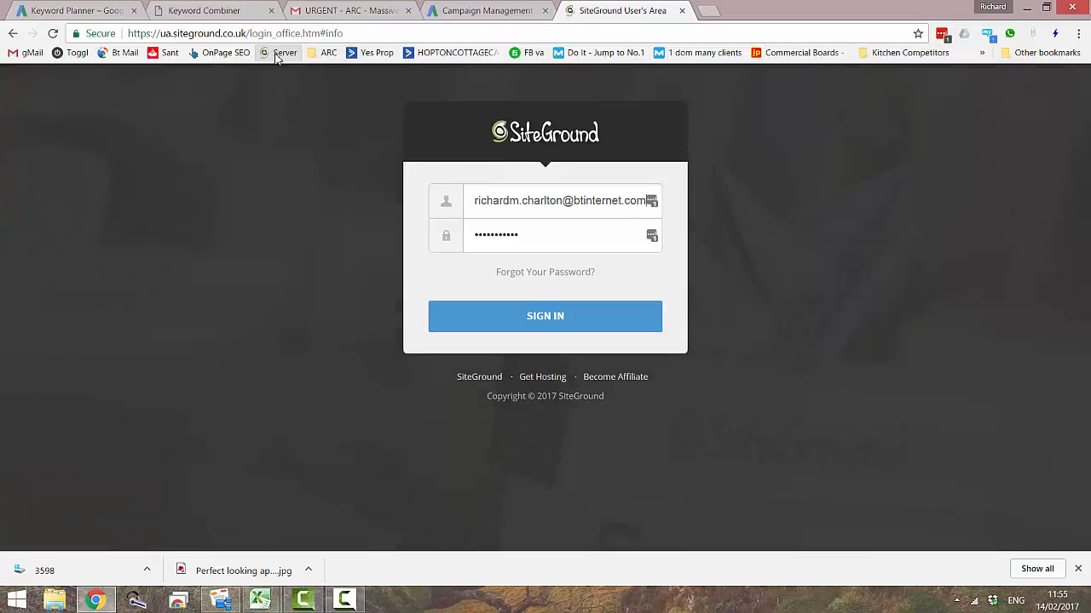
left_click(570, 319)
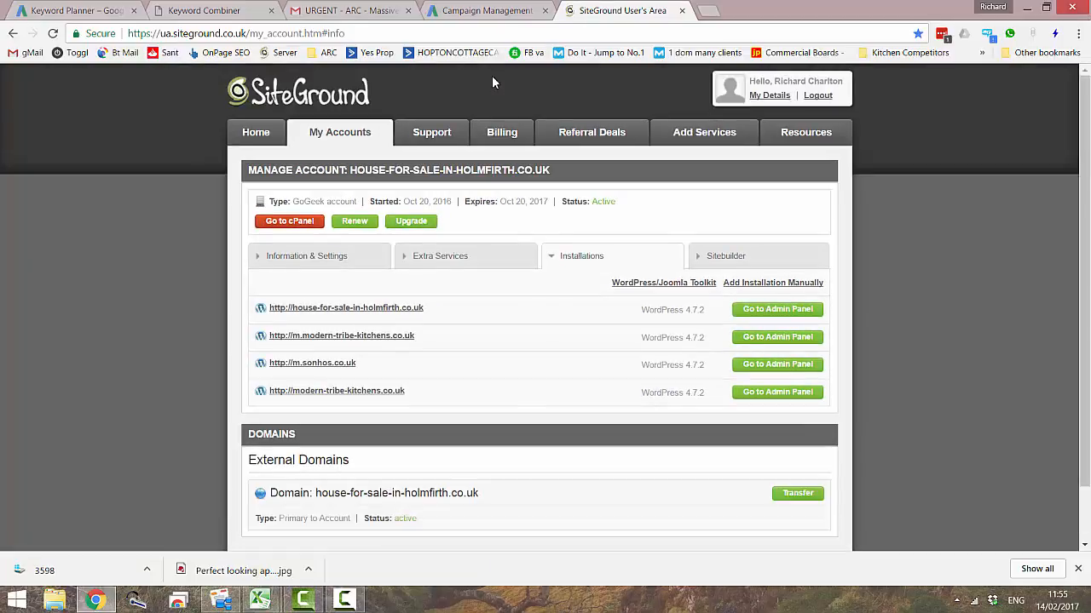
left_click(290, 222)
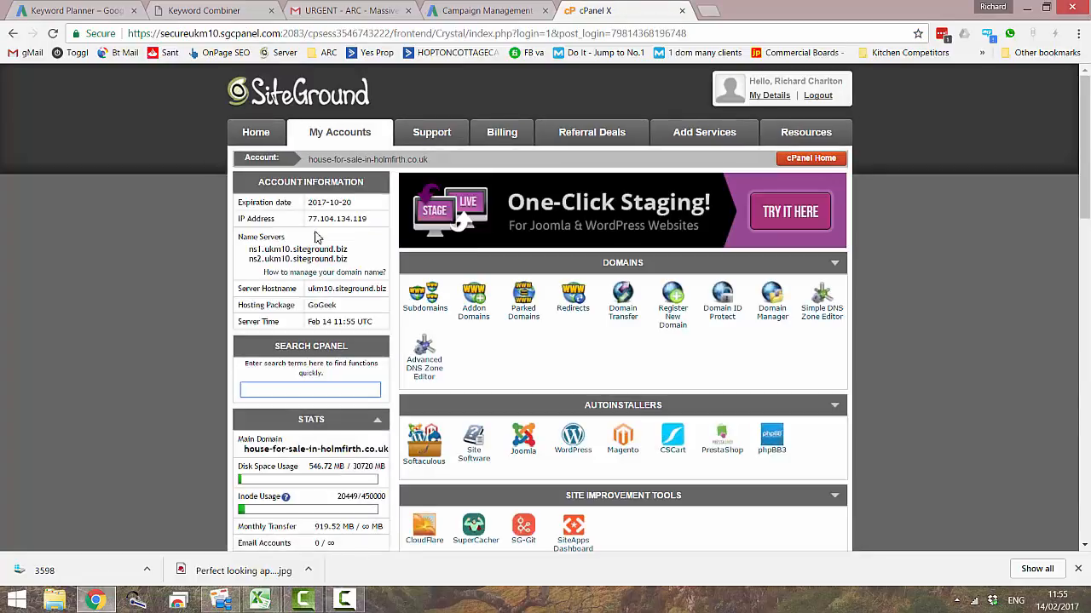
left_click(477, 320)
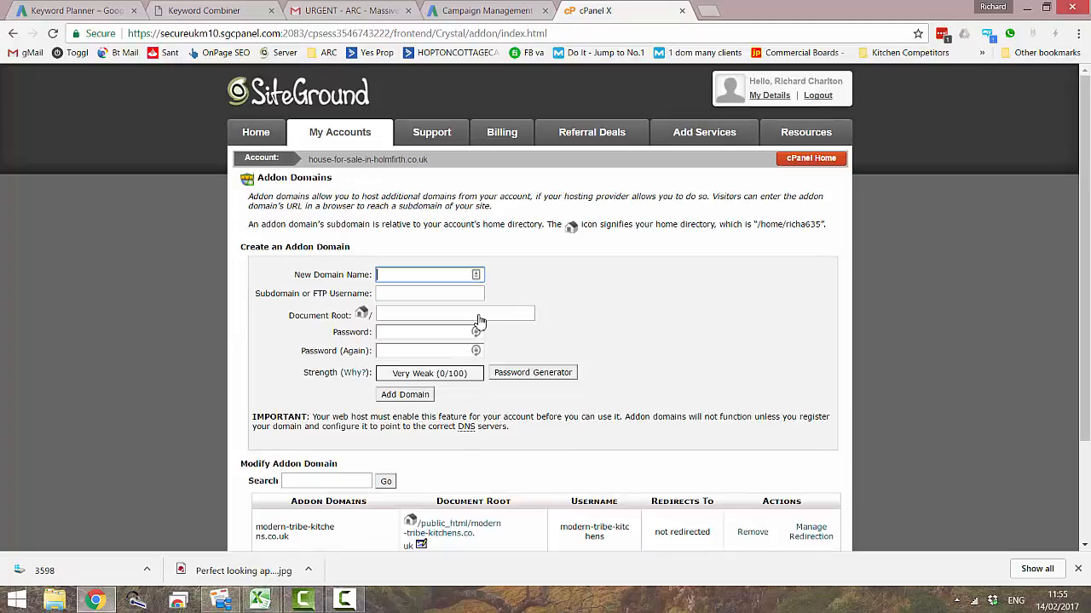
left_click(346, 601)
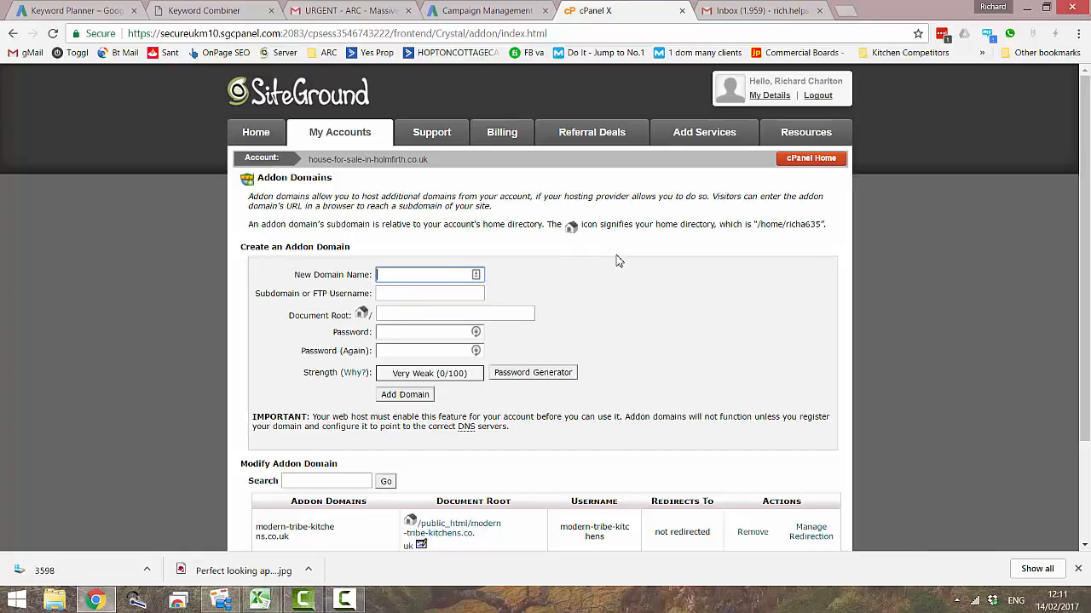
- Enter hc-care-homes.co.uk as the new add-on domain name, with hc-care-homes as the subdomain or FTP username
type("home")
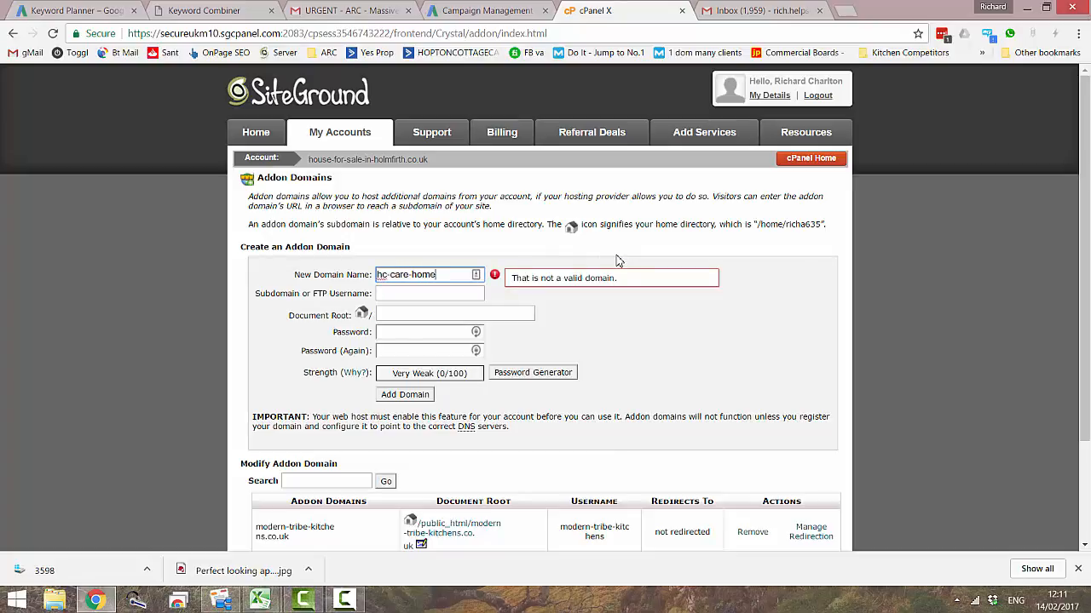
type("s.c")
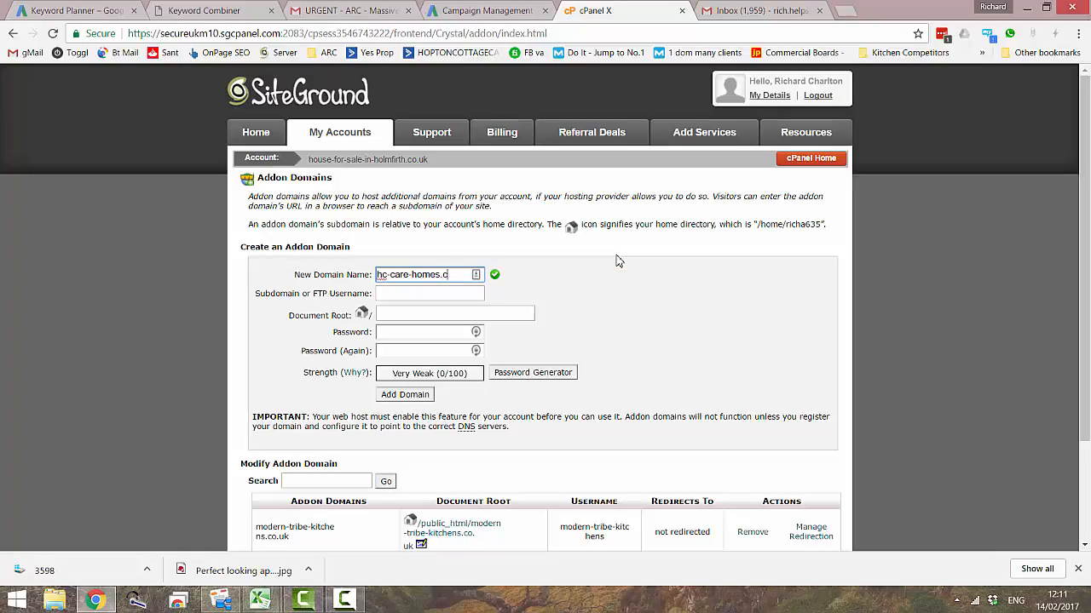
type("o.uk")
left_click(456, 294)
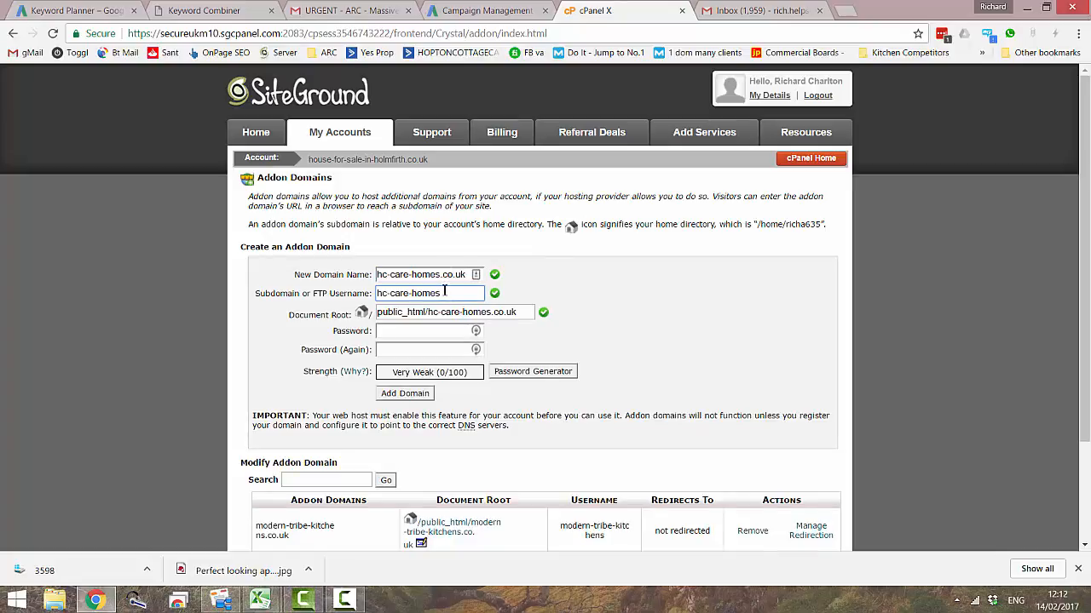
- Fill both add-on domain password fields with a password from the browser's password manager
left_click(428, 332)
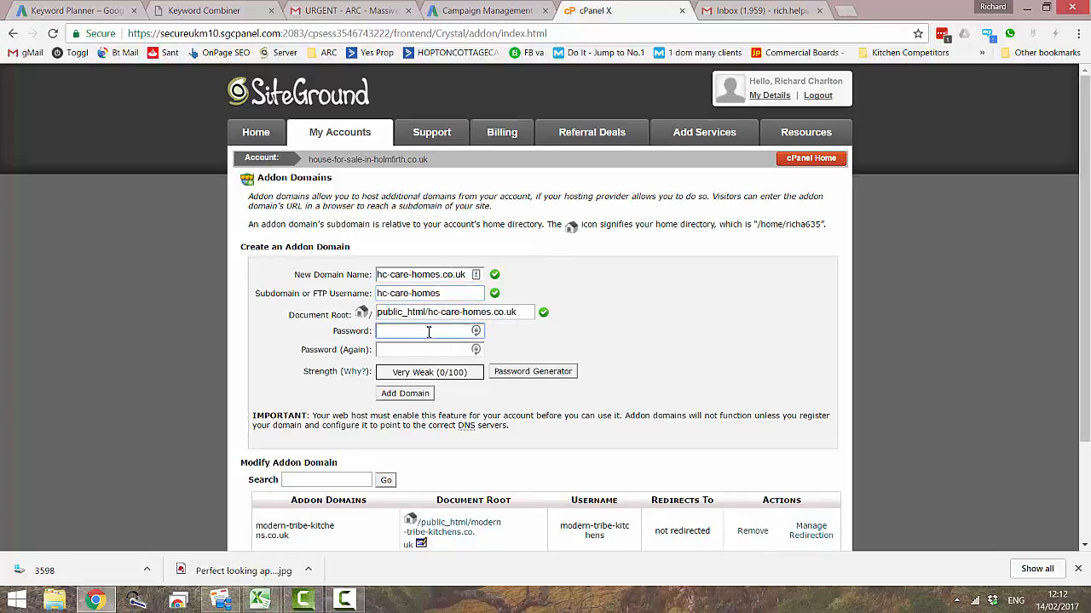
left_click(476, 332)
left_click(388, 396)
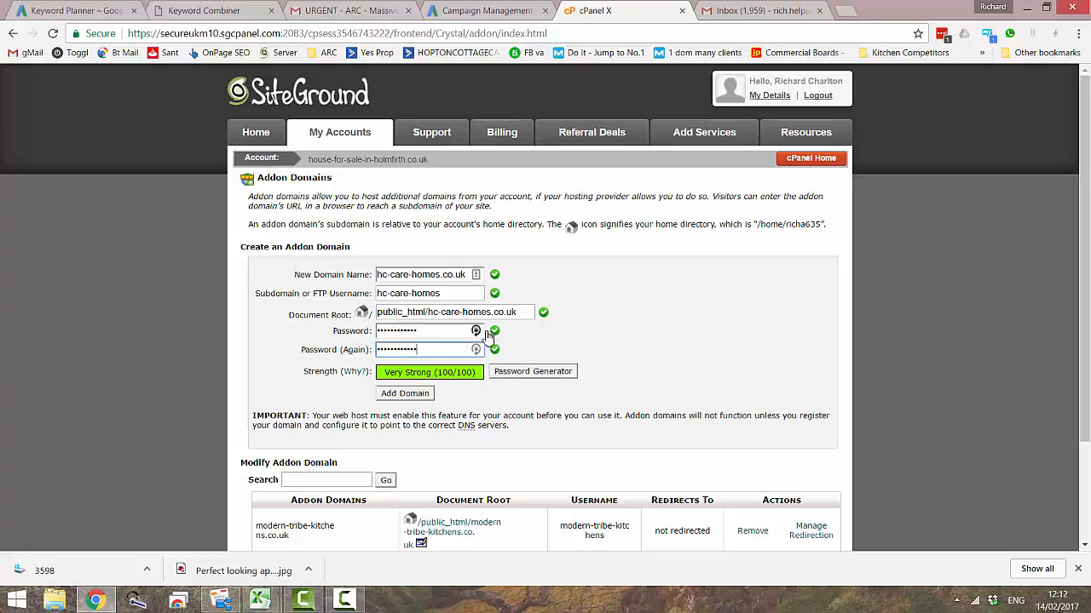
left_click(447, 332)
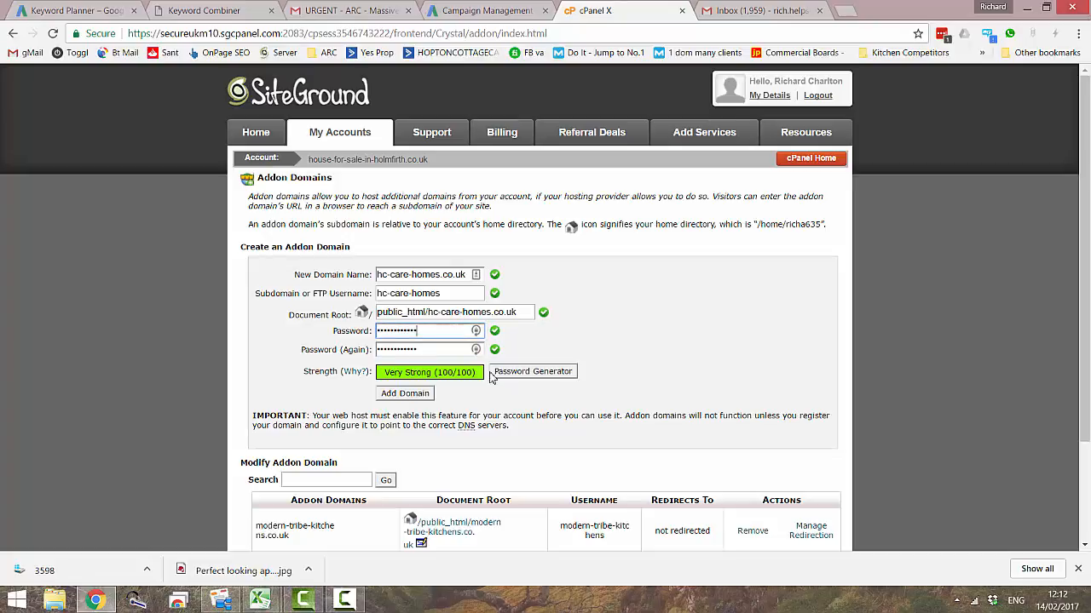
- Generate a password for the add-on domain with cPanel's Password Generator, copy it and apply it to the password fields
left_click(540, 376)
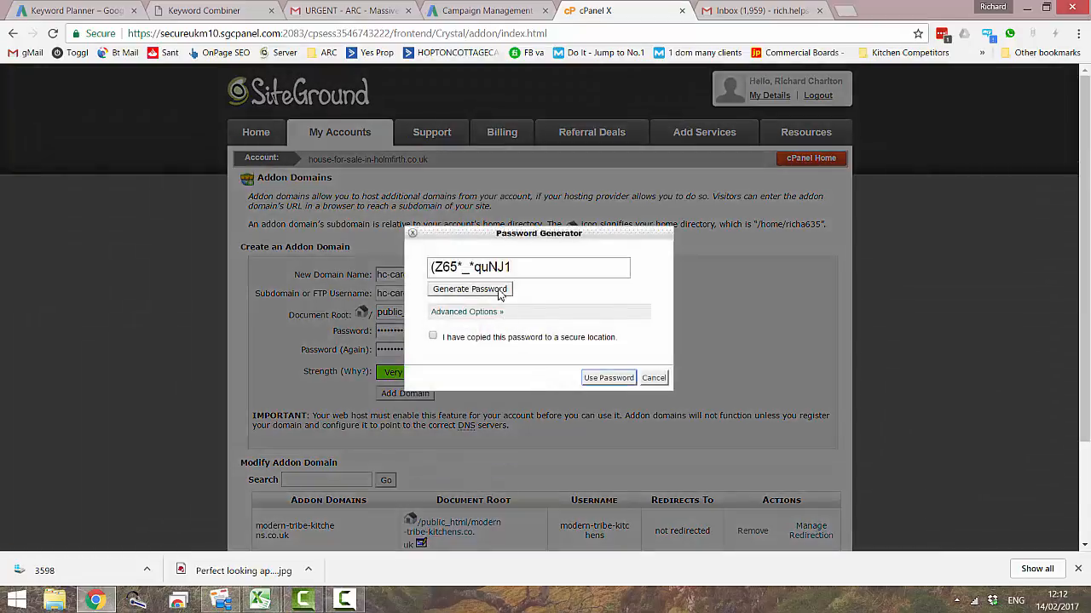
left_click_drag(515, 266, 426, 261)
right_click(471, 262)
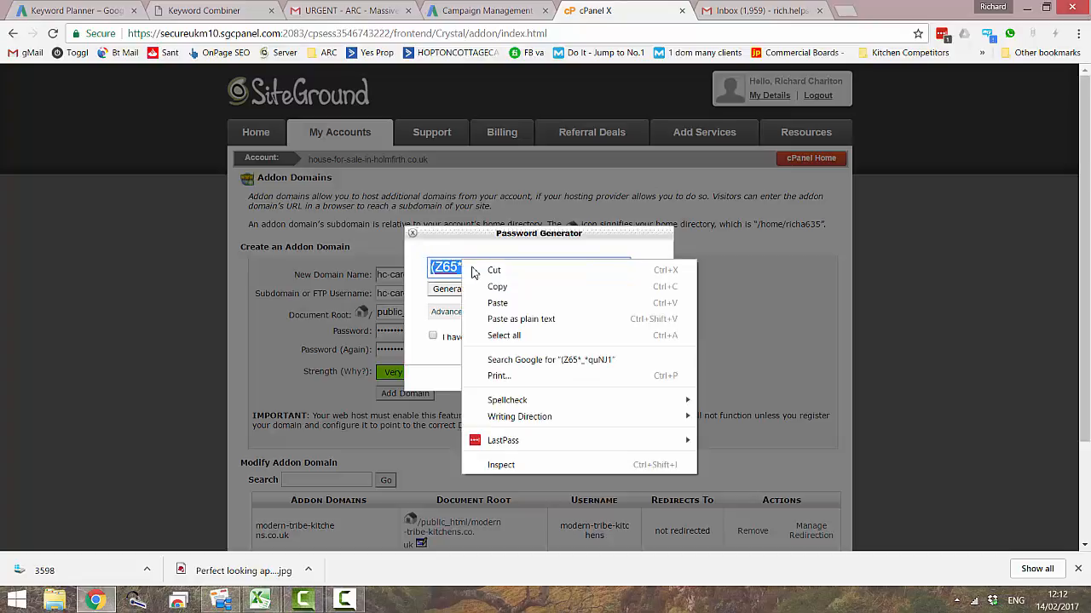
left_click(496, 283)
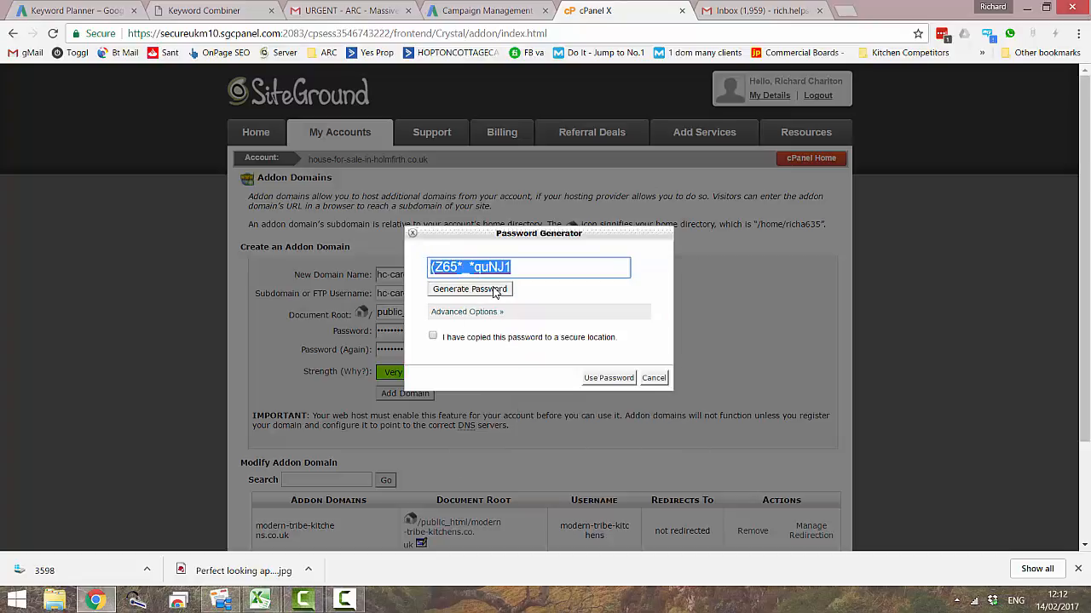
left_click(433, 335)
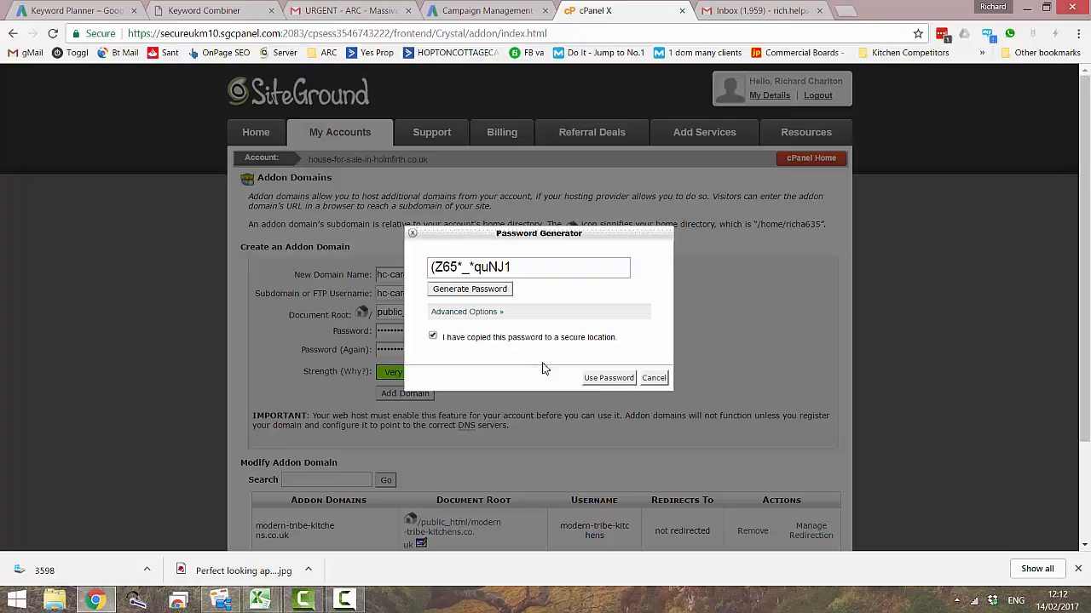
left_click(610, 380)
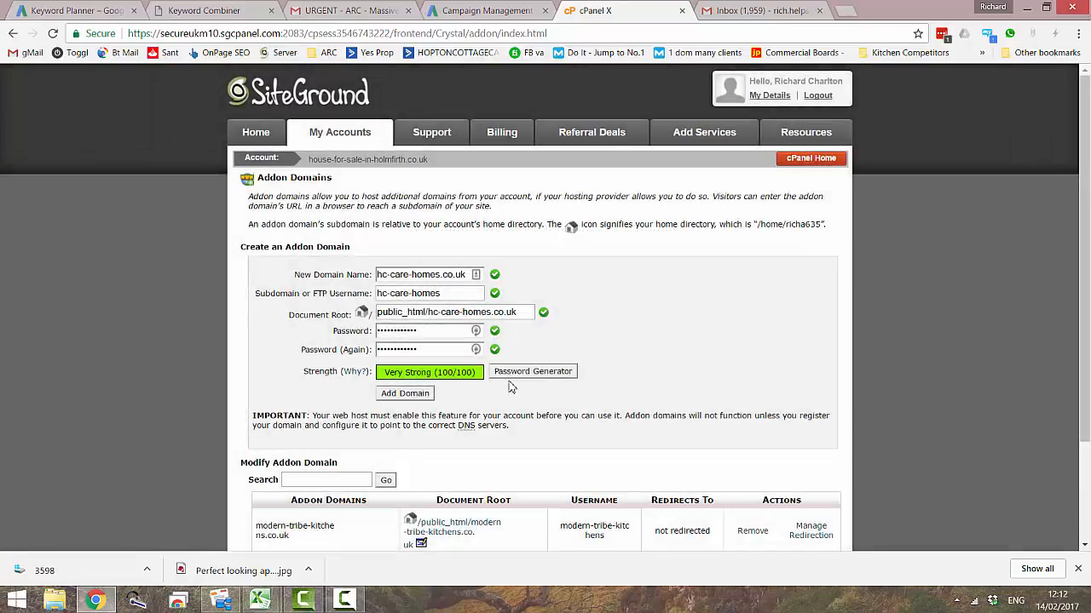
- In File Explorer, open the Launching New Site folder under JB Management Tools, Standard Operating Procedures
left_click(54, 599)
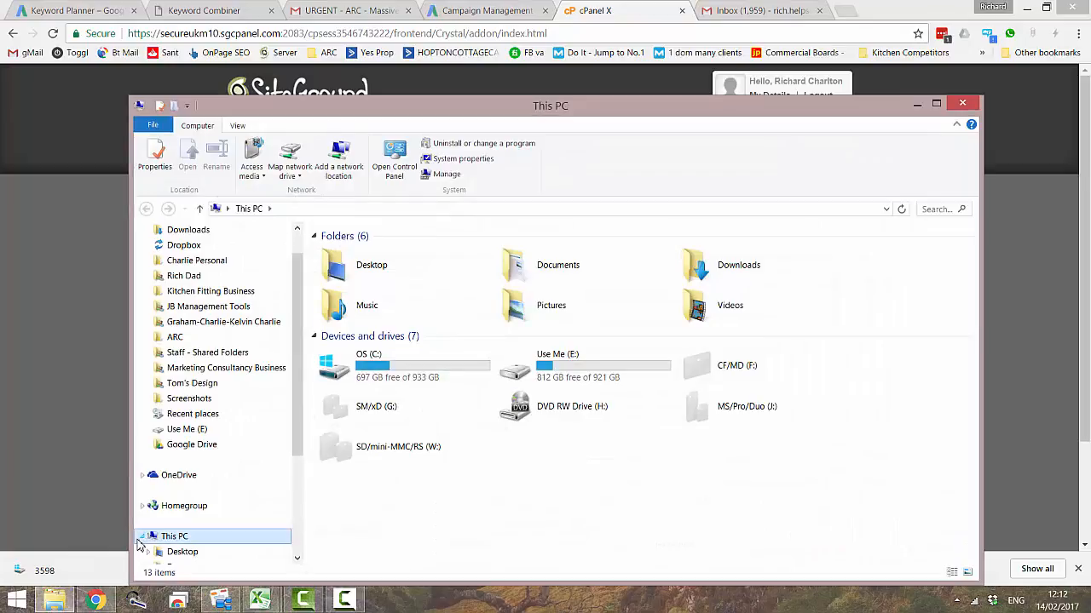
left_click(213, 307)
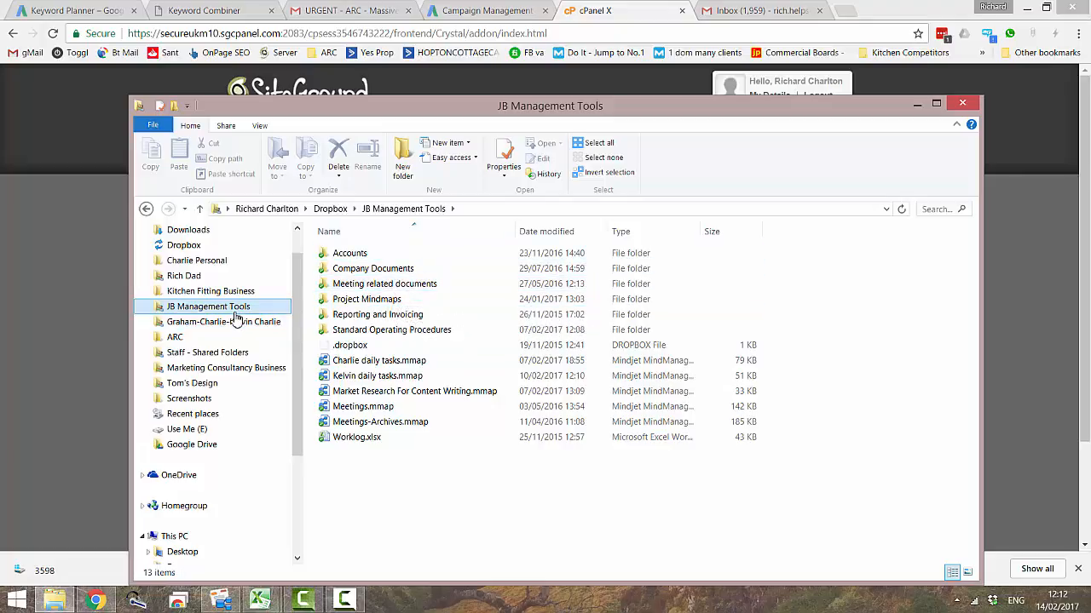
left_click(230, 368)
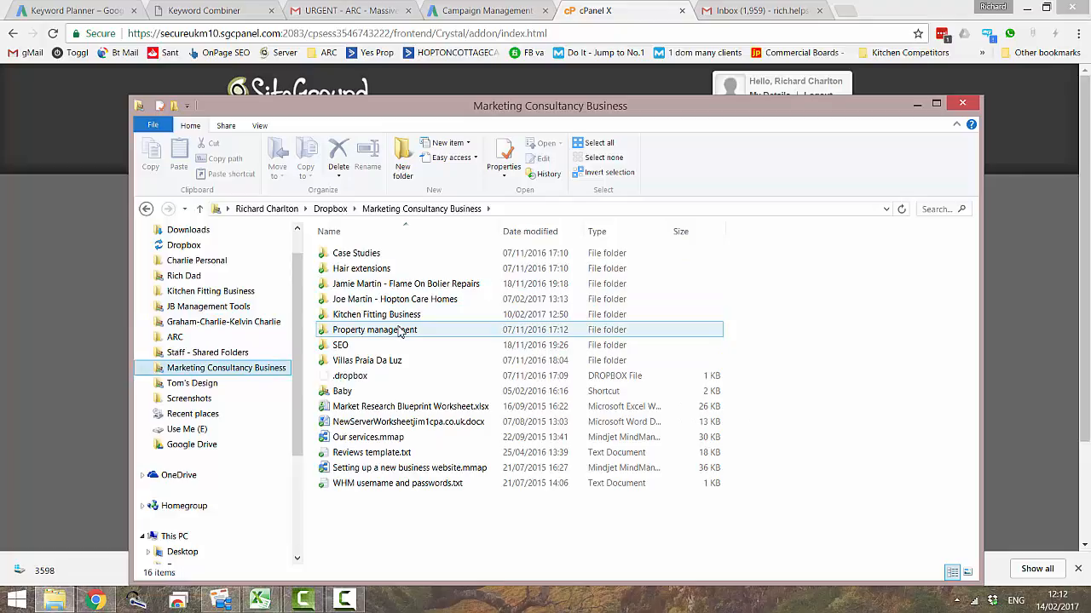
left_click(235, 310)
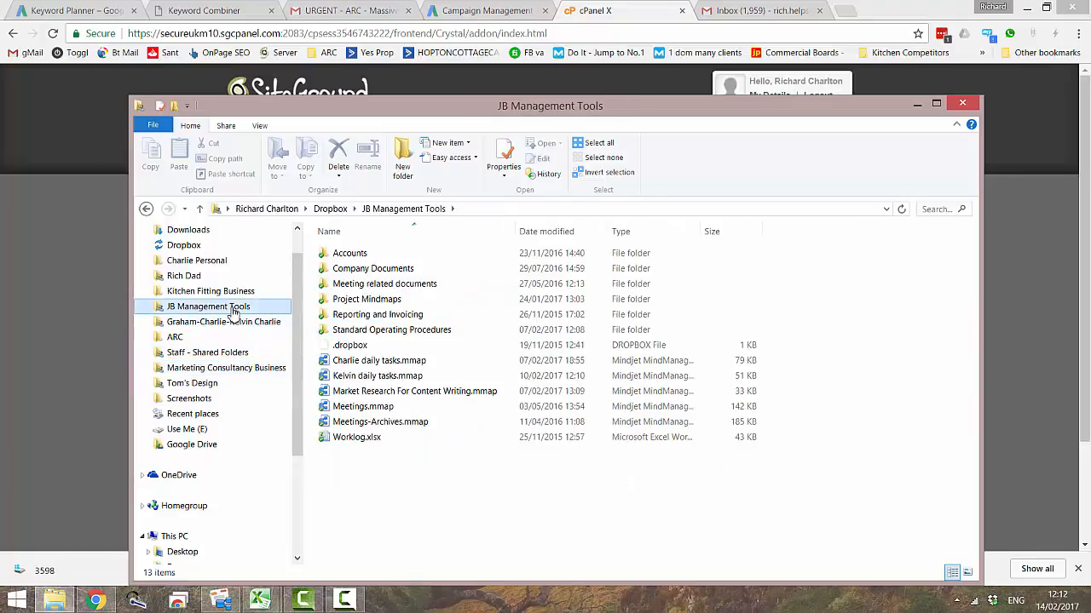
double_click(328, 331)
double_click(390, 254)
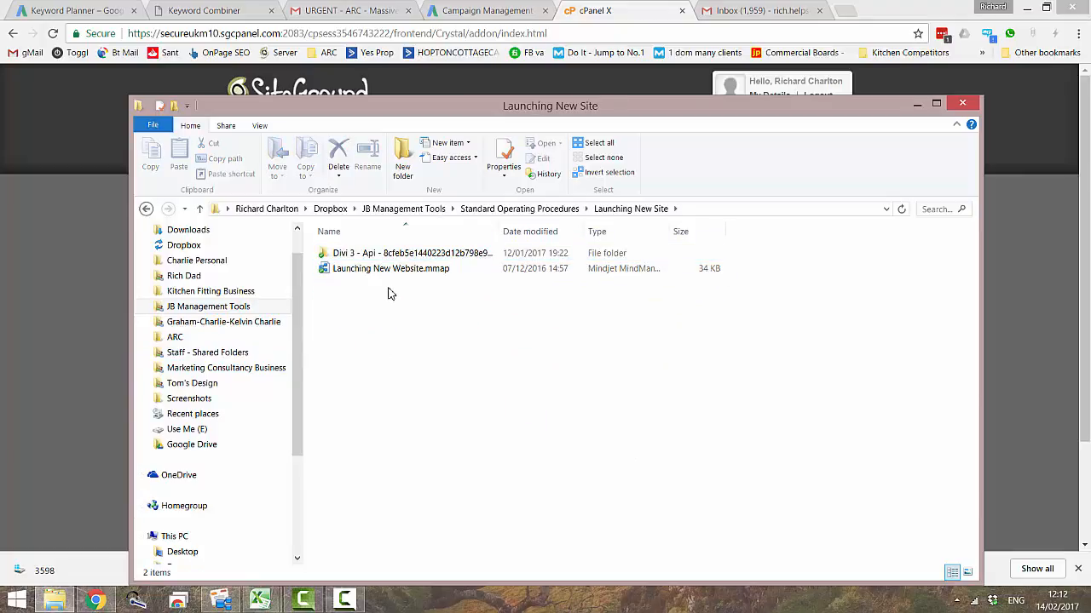
- Create a text document named "HC-care-homes siteground setup info.txt" in the Launching New Site folder
right_click(343, 291)
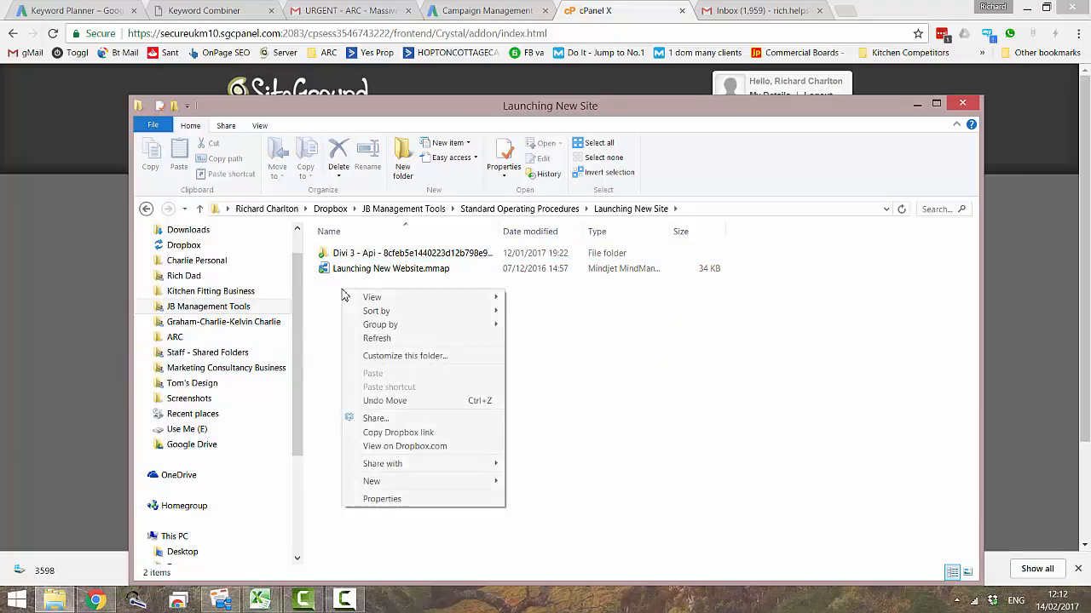
mouse_move(487, 480)
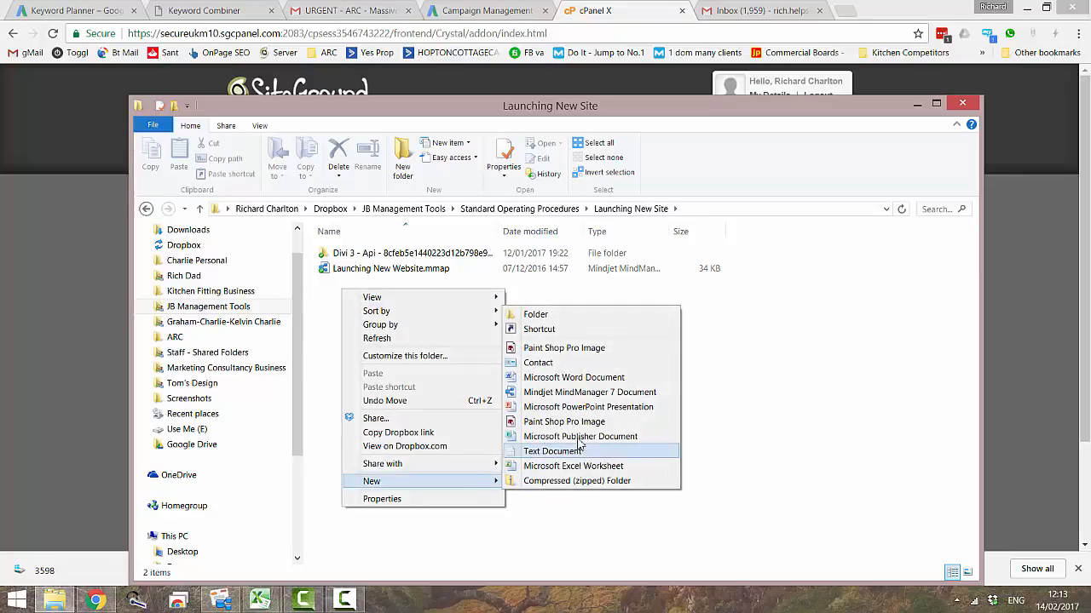
left_click(554, 451)
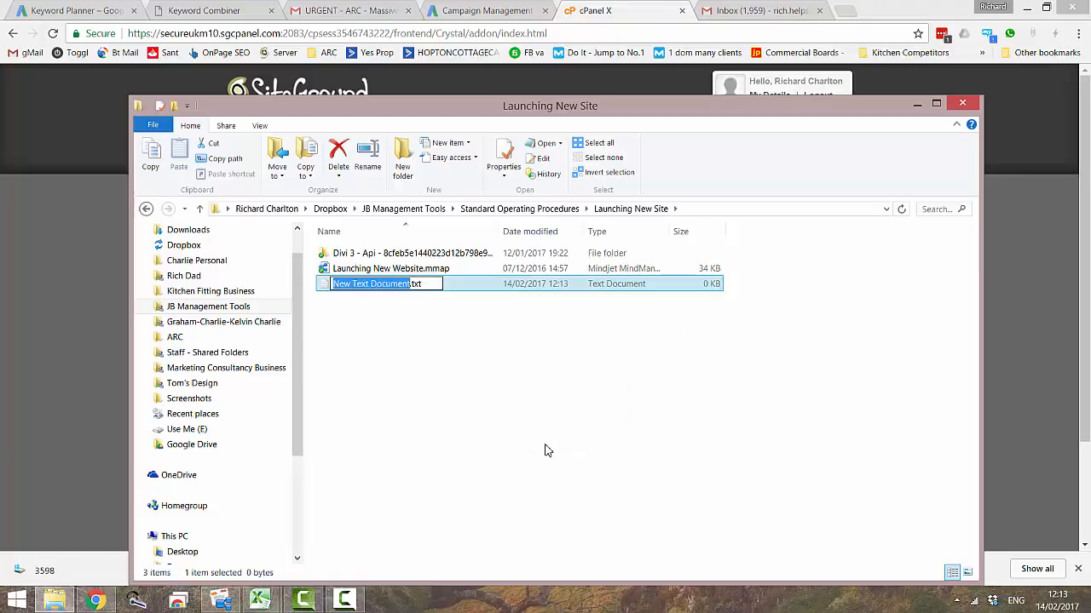
type("HC-ca")
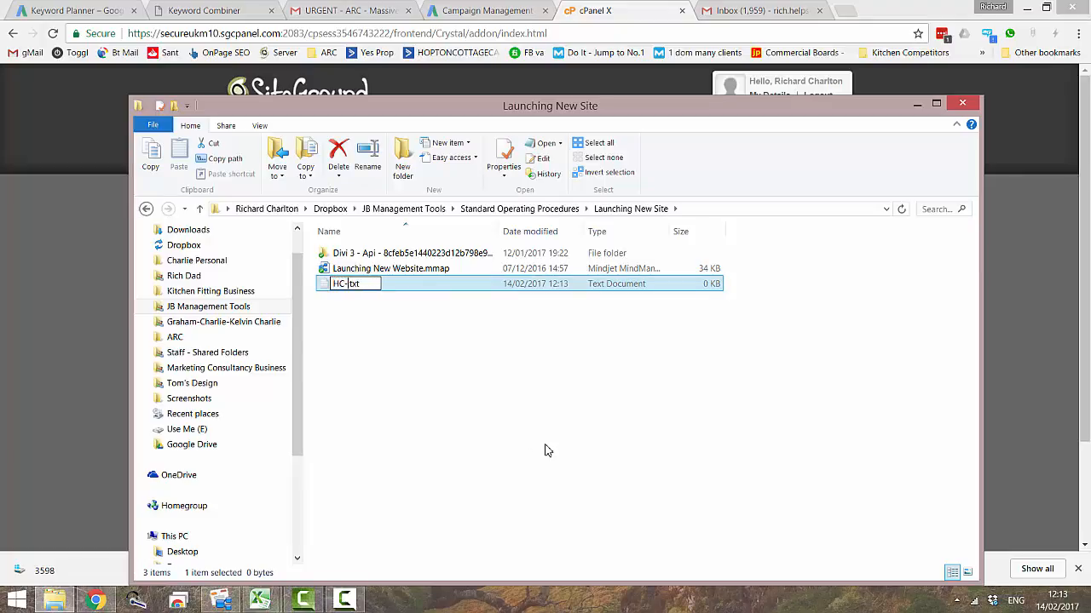
type("re-homes")
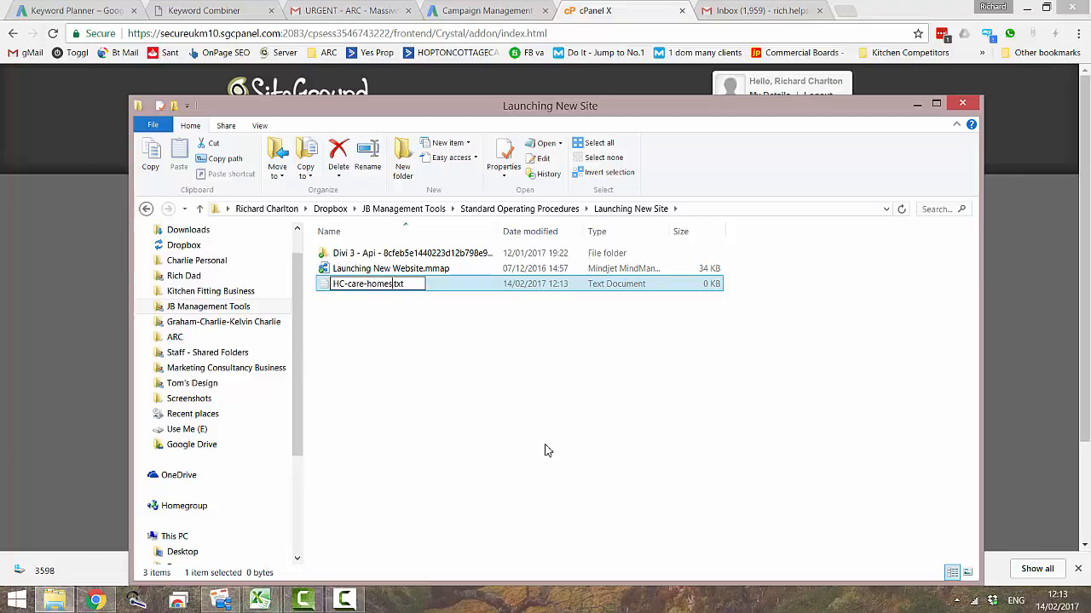
type(" sitegrou")
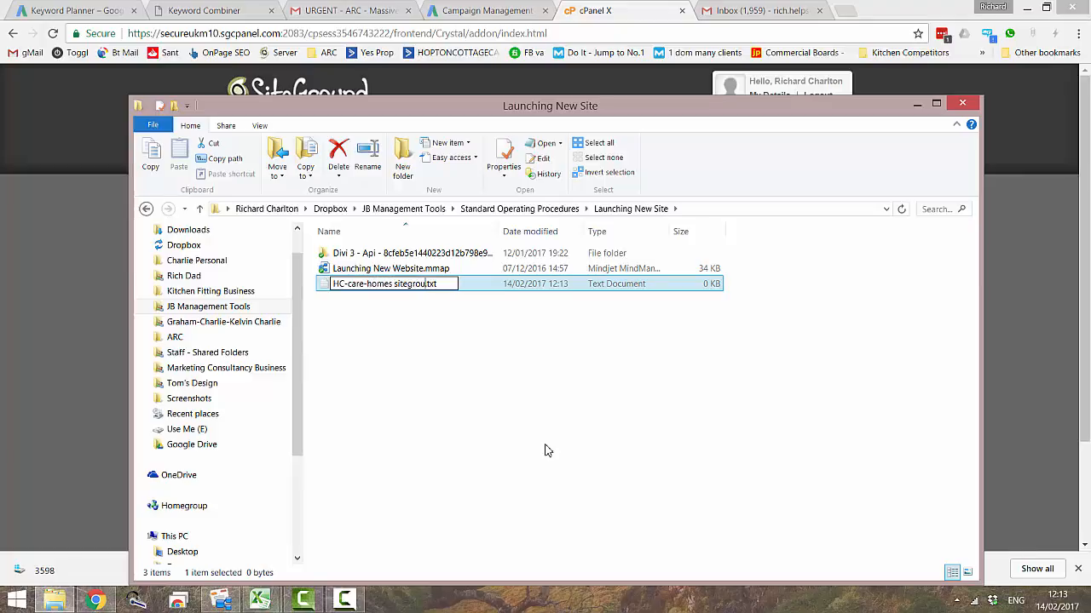
type("nd setup i")
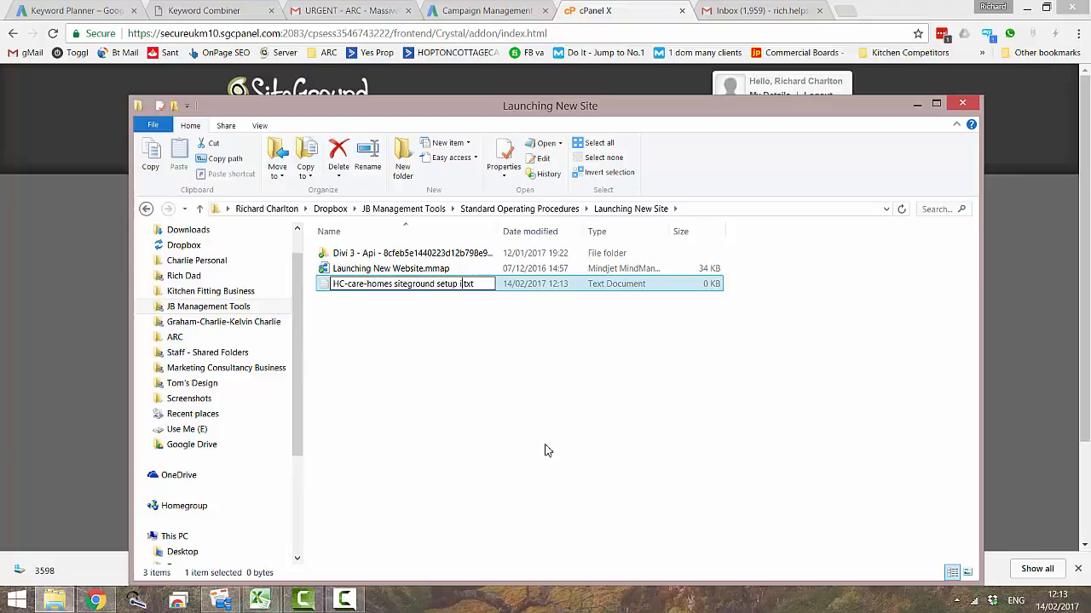
type("nfo")
key("Return")
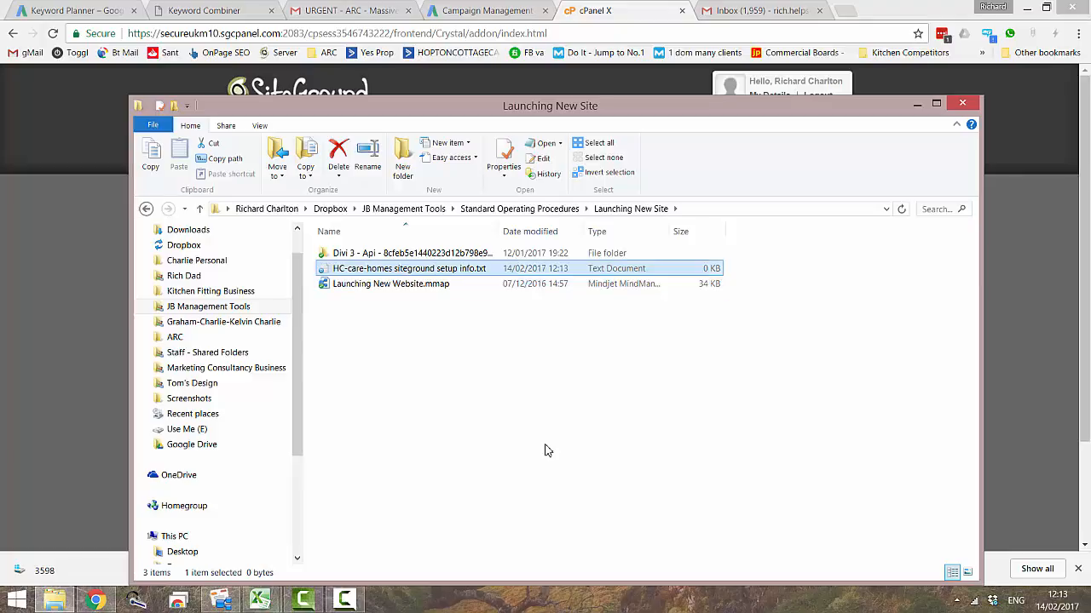
- Paste the generated password into the new text file and add the line "ftp username: hc-care-homes" above it
double_click(498, 269)
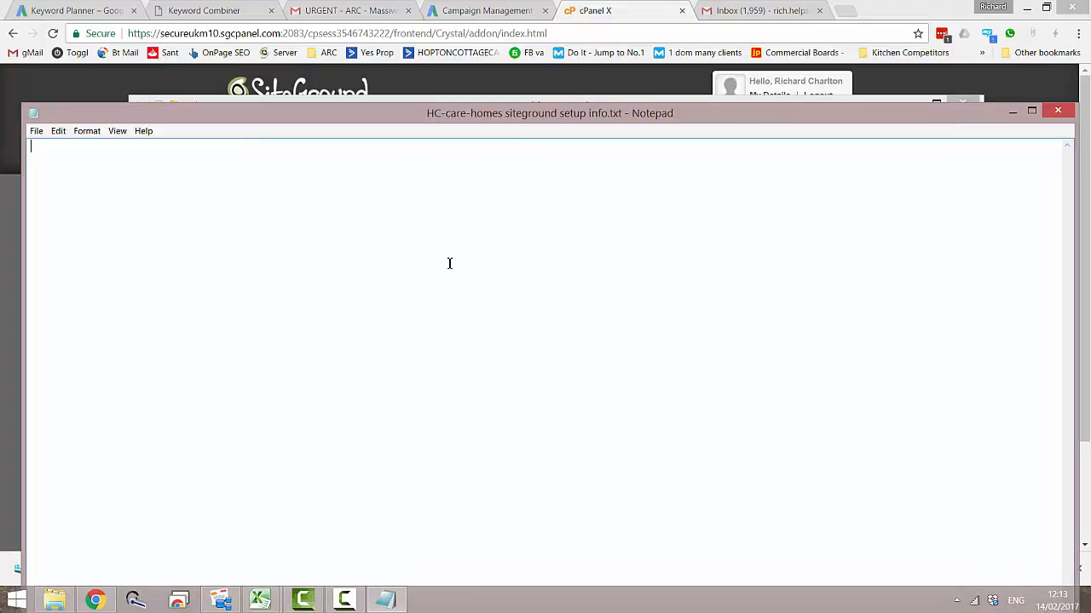
key("ctrl+v")
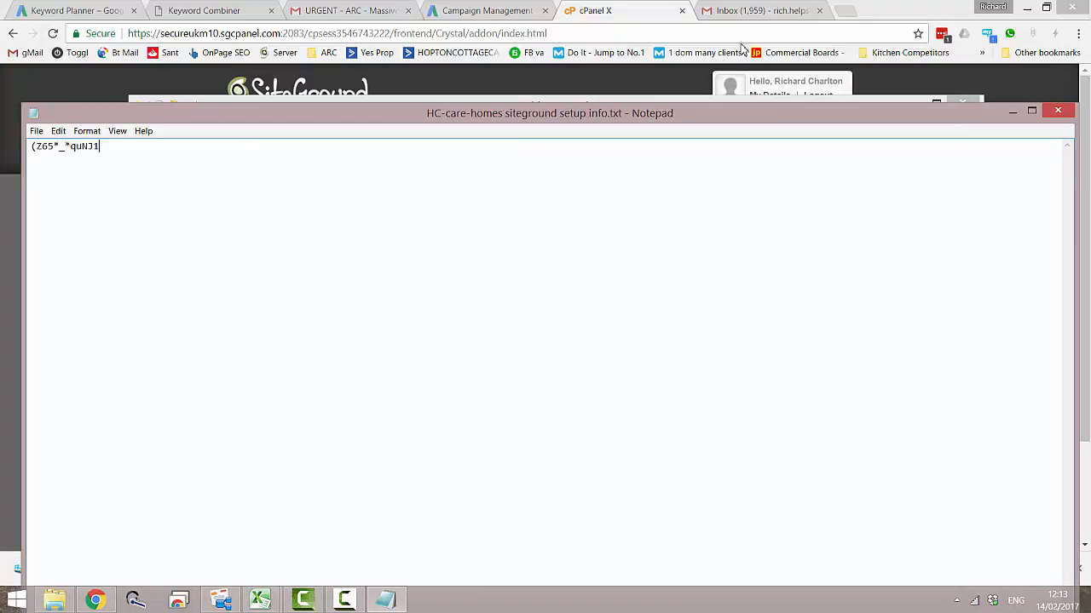
left_click(608, 10)
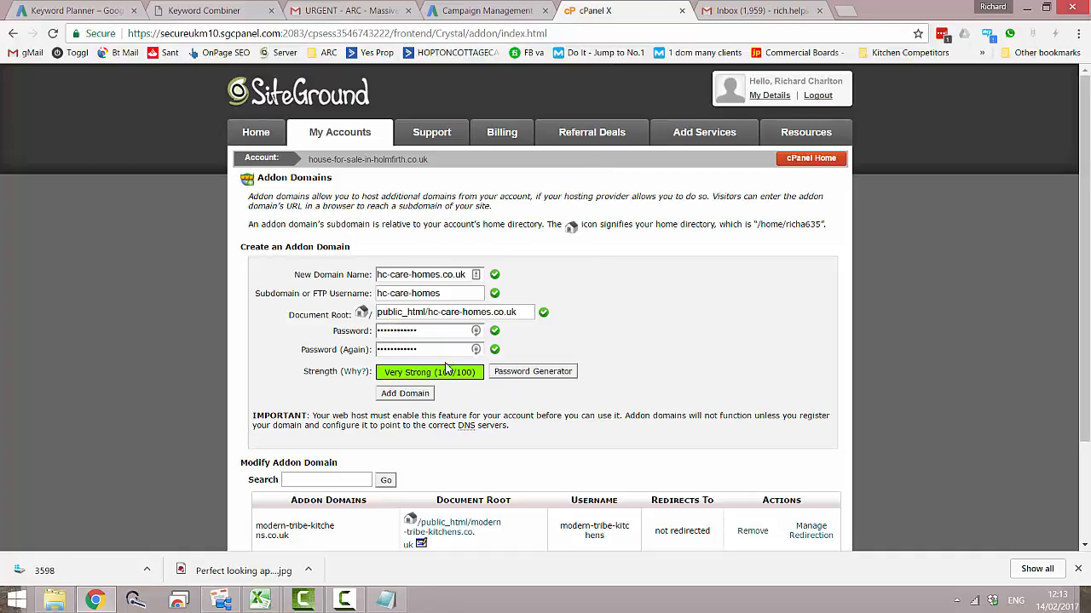
left_click(442, 293)
triple_click(415, 293)
key("ctrl+c")
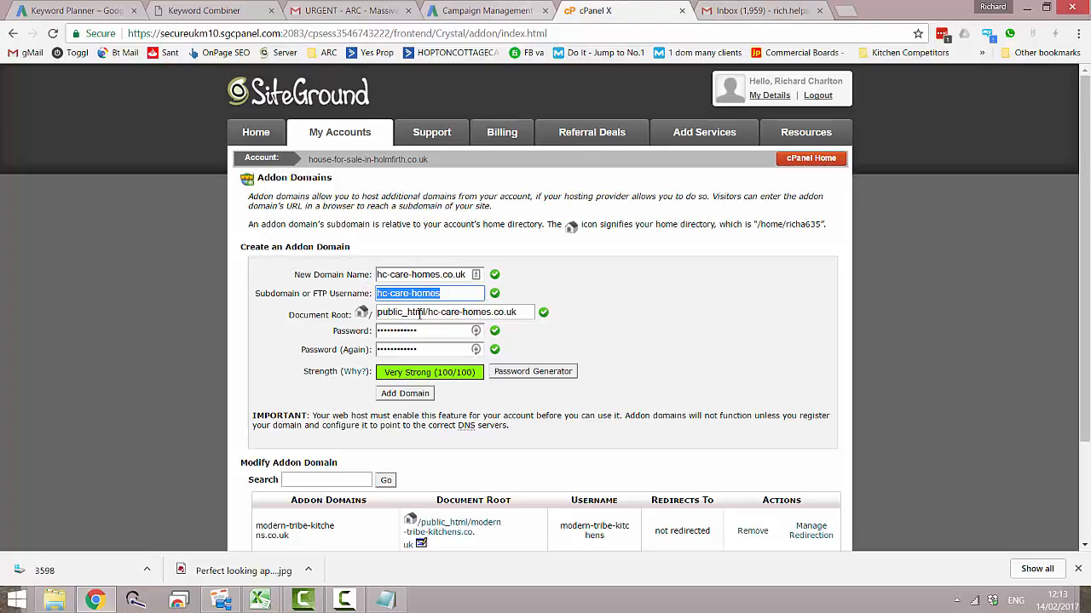
left_click(388, 601)
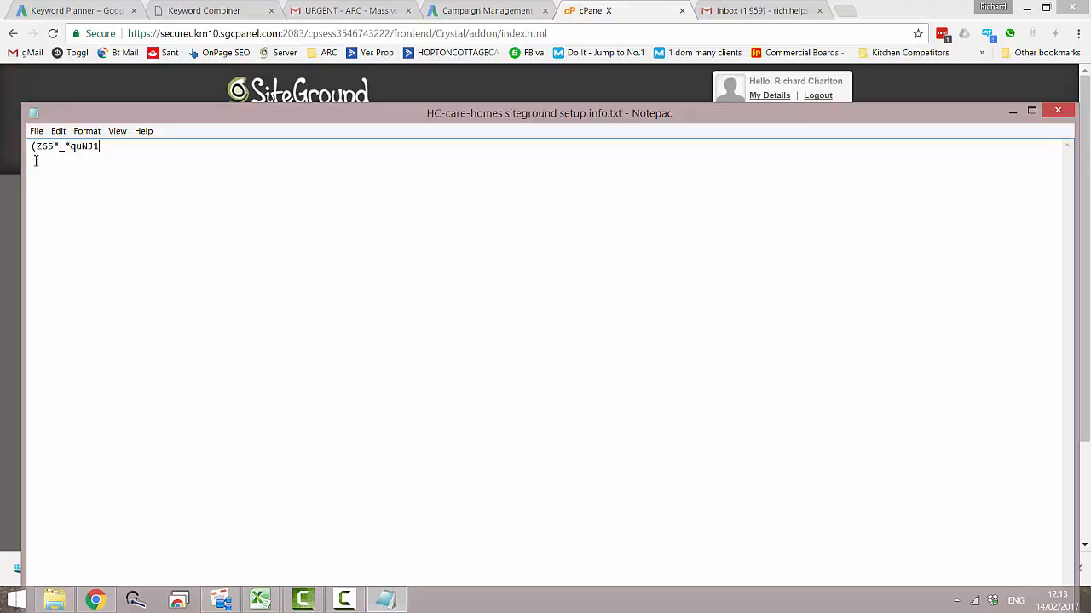
key("Return")
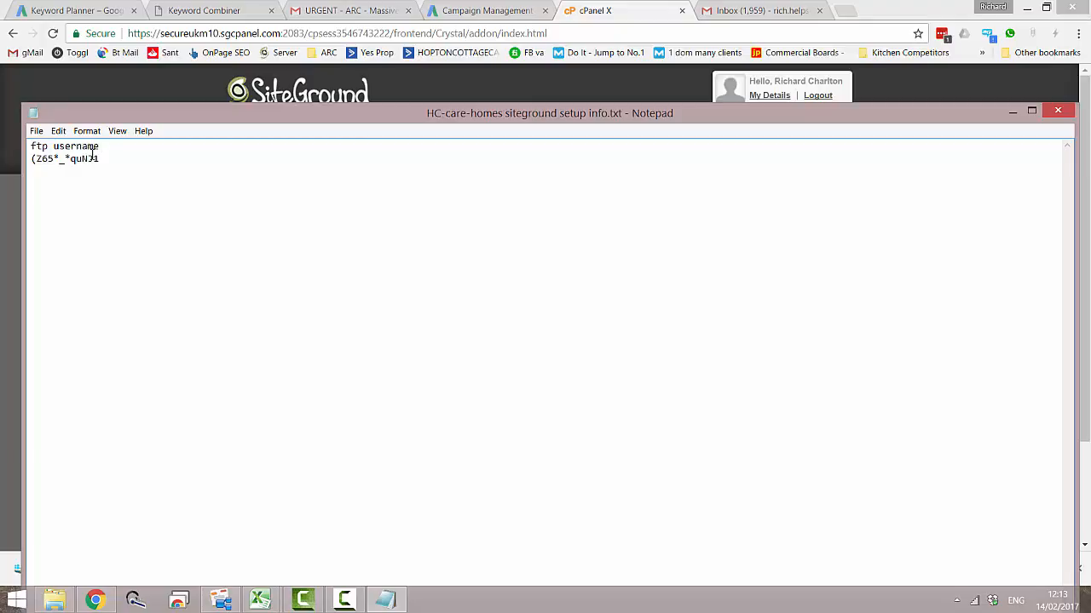
key("ctrl+v")
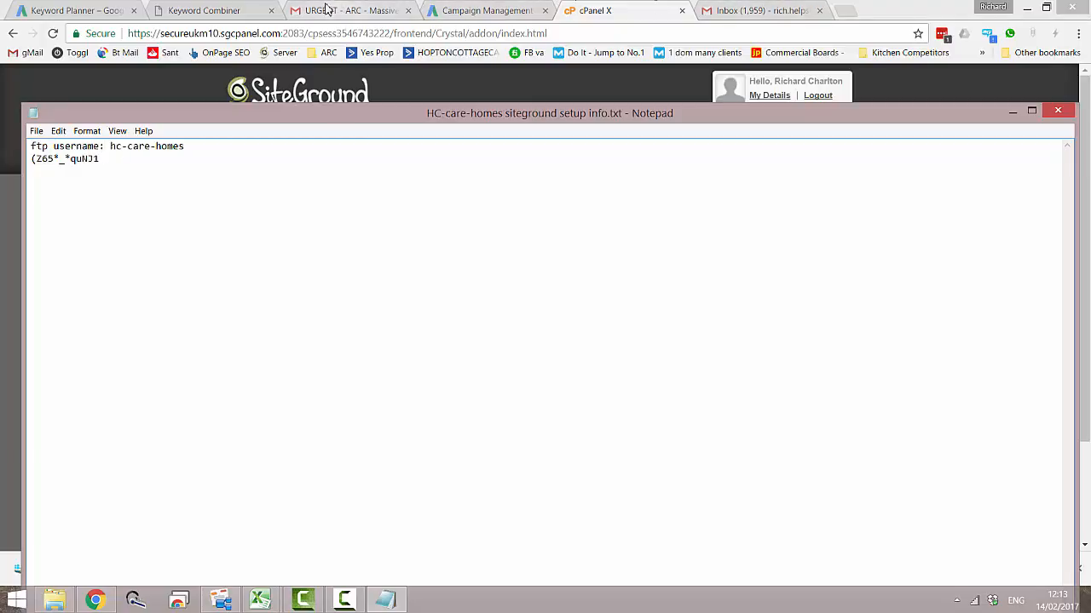
- Copy the add-on domain's document root into the text file as "document root: public_html/hc-care-homes.co.uk" and label the line below it "password:"
left_click(622, 10)
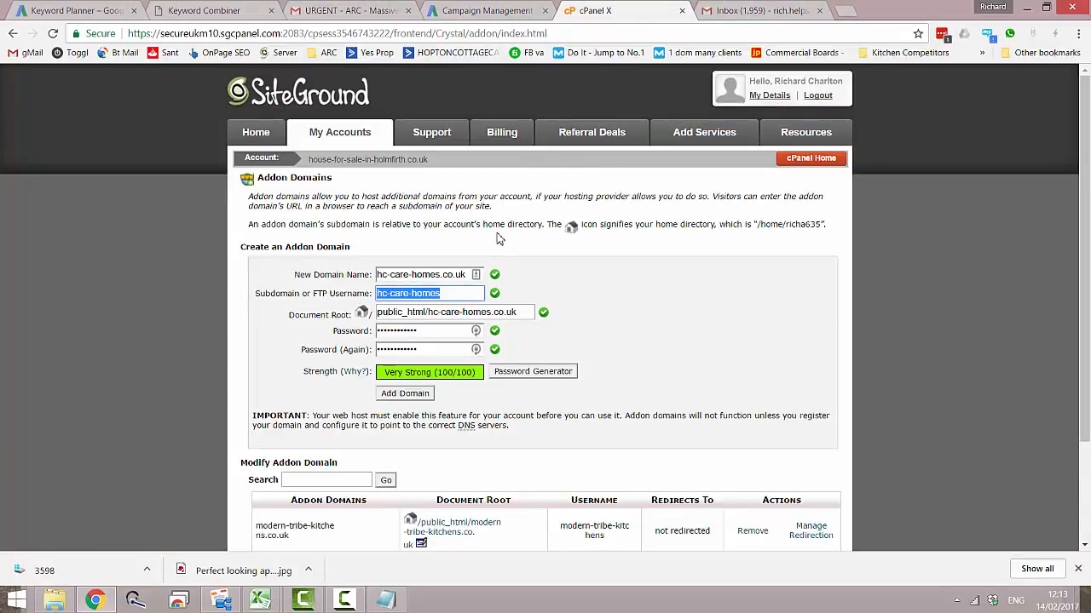
left_click_drag(530, 311, 379, 312)
key("ctrl+c")
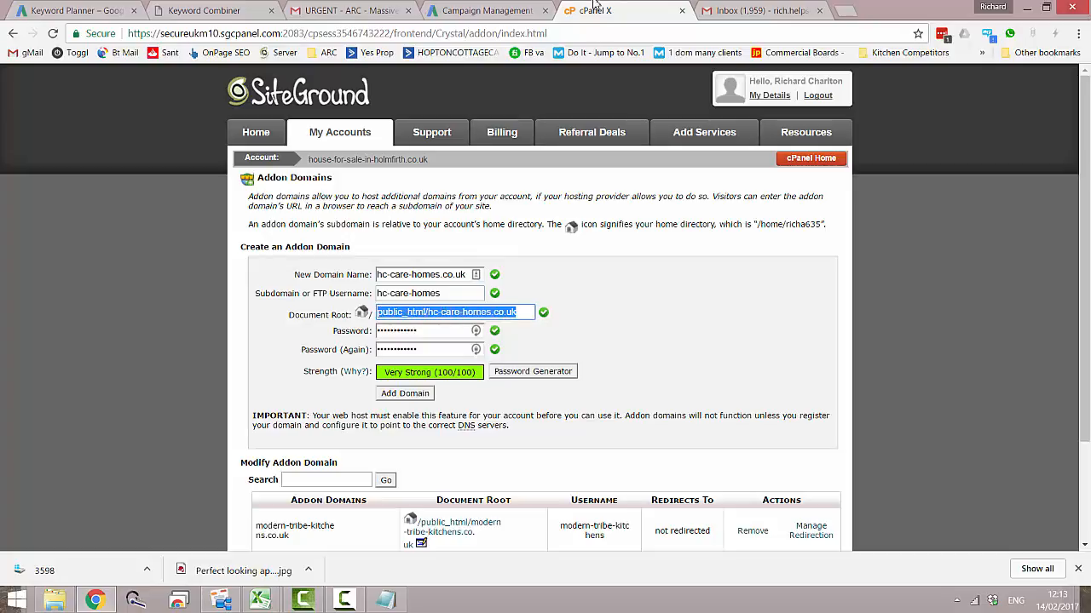
left_click(385, 600)
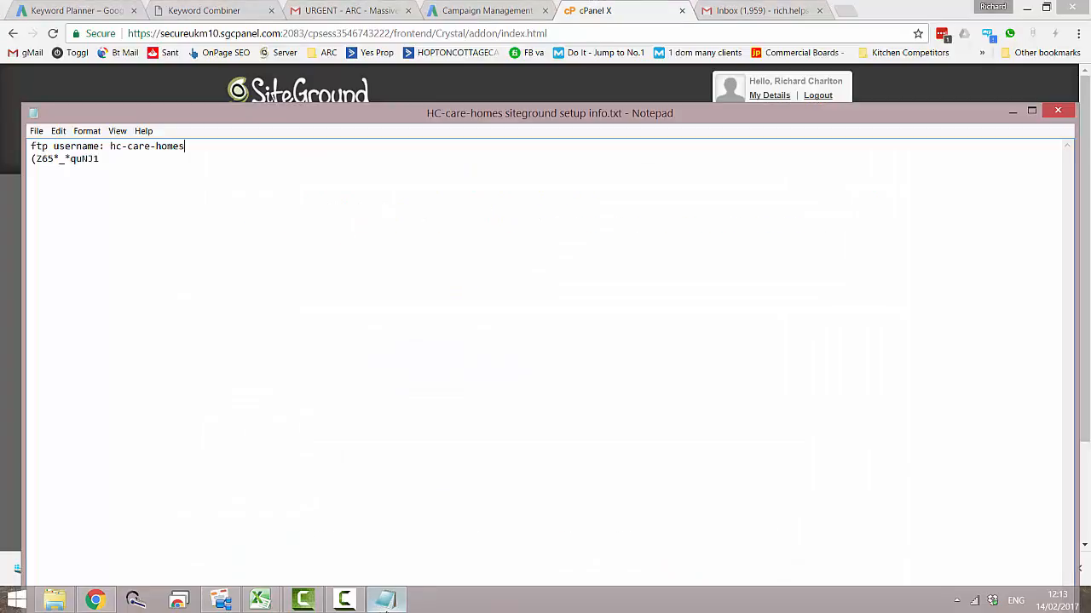
key("Return")
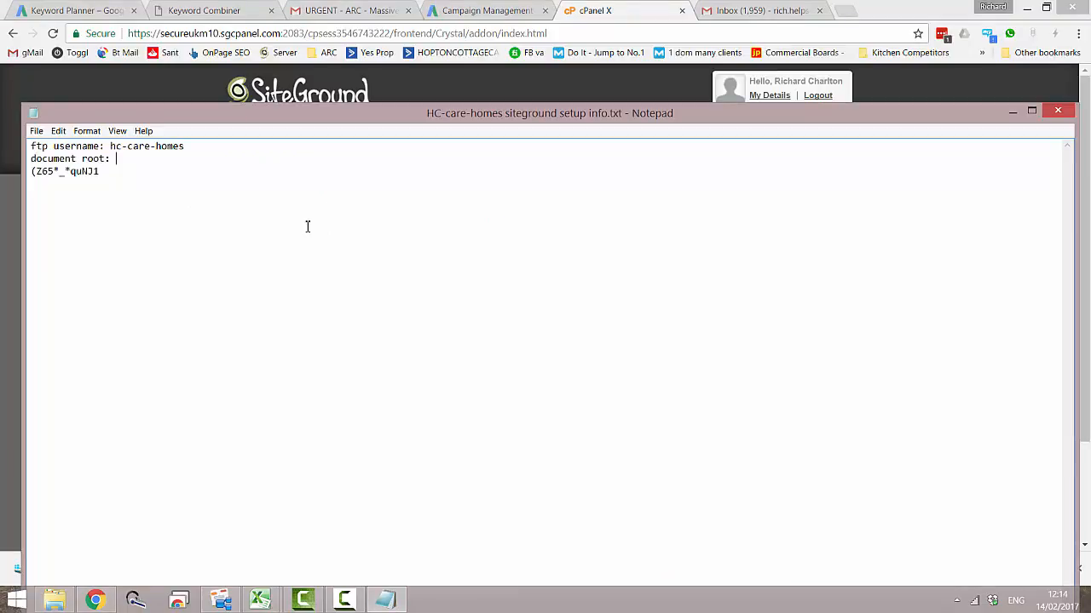
type("document root:")
key("ctrl+v")
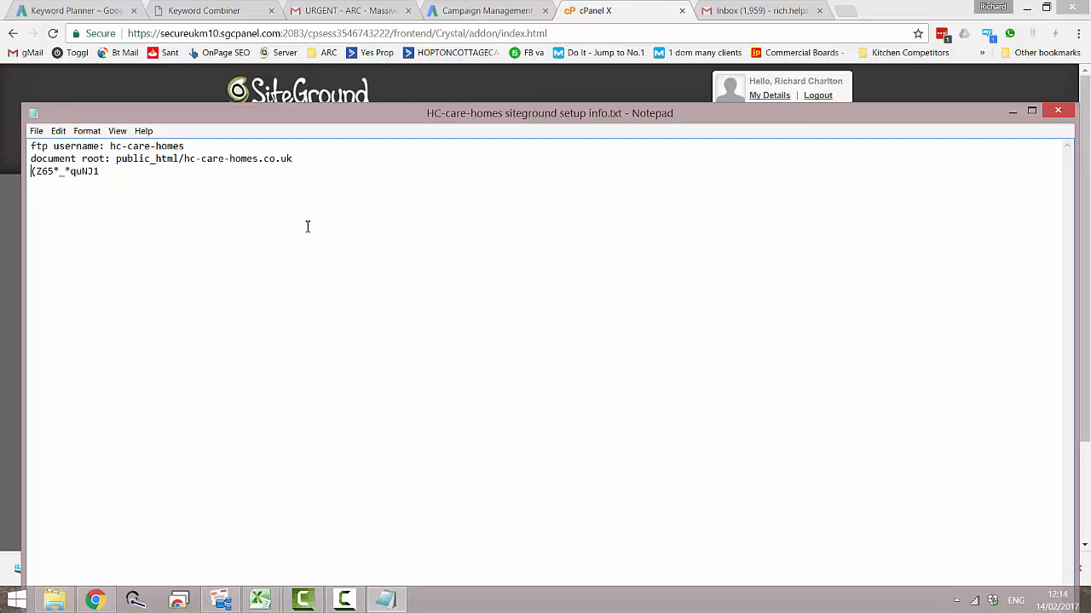
type("password:")
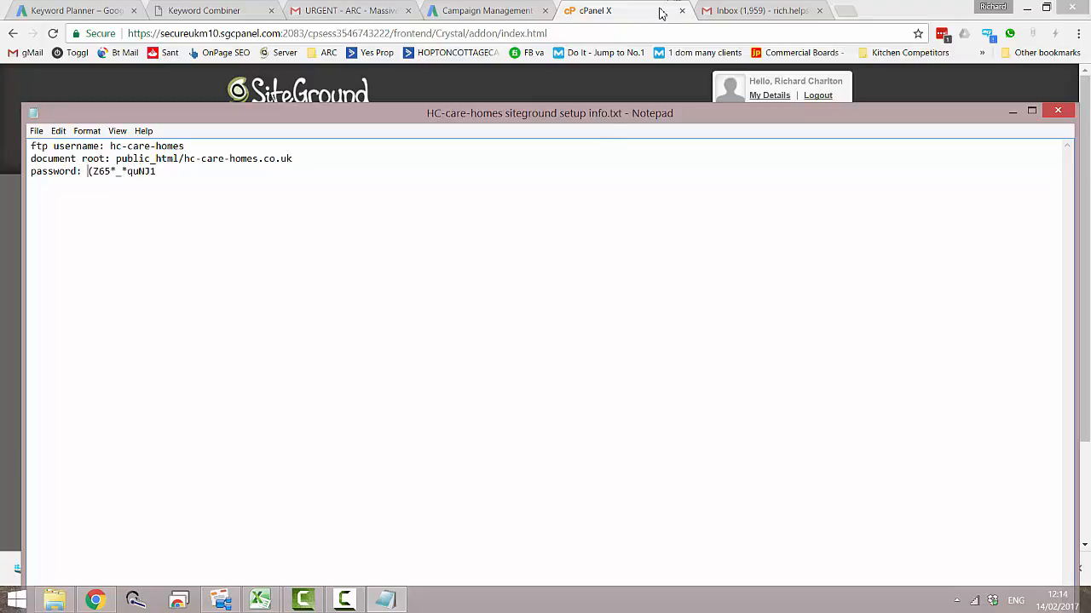
- Return to cPanel, add the hc-care-homes.co.uk add-on domain and decline the LastPass password update
left_click(489, 11)
left_click(580, 9)
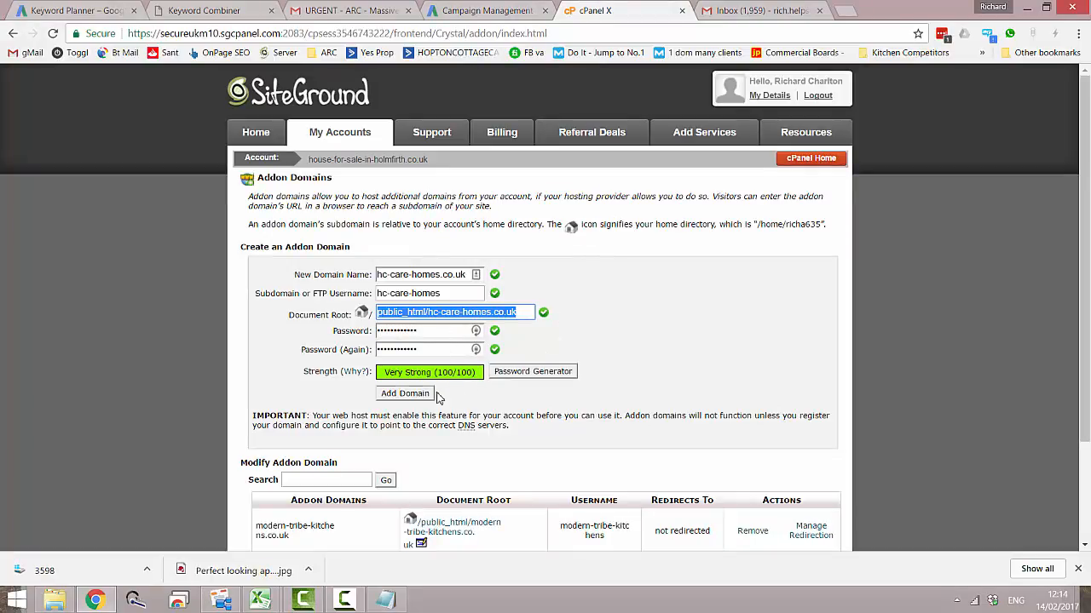
left_click(405, 393)
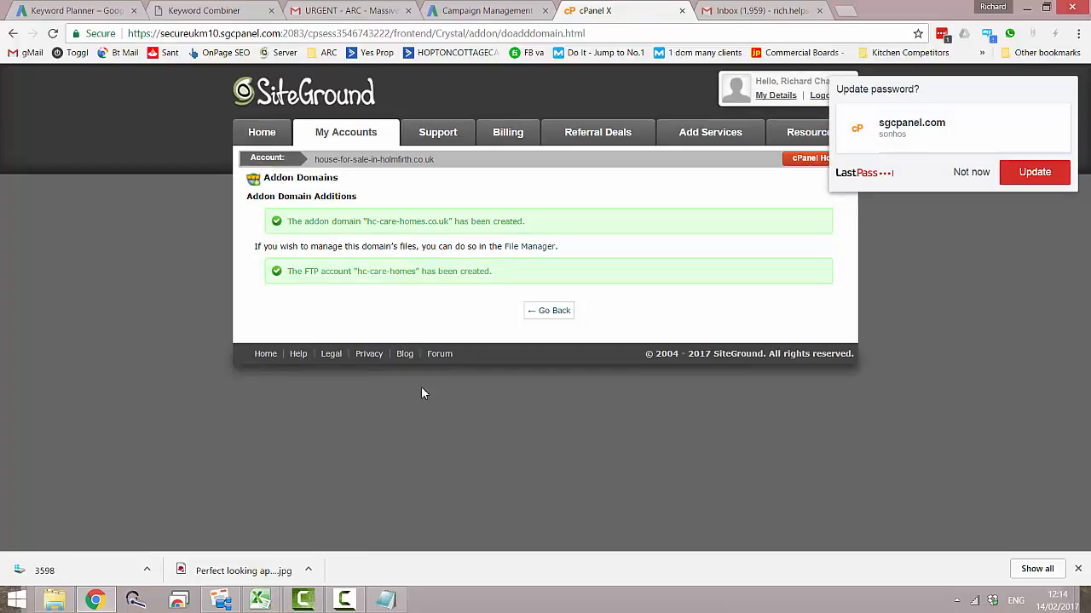
left_click(971, 173)
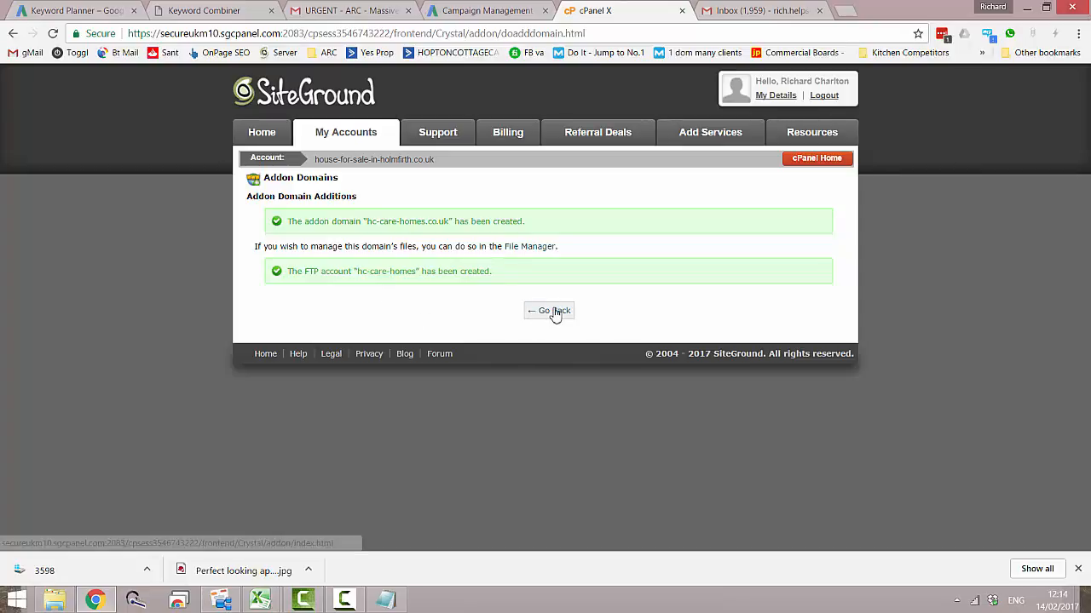
- Reopen the Addon Domains page from cPanel Home and check the list of existing add-on domains for hc-care-homes.co.uk
left_click(811, 160)
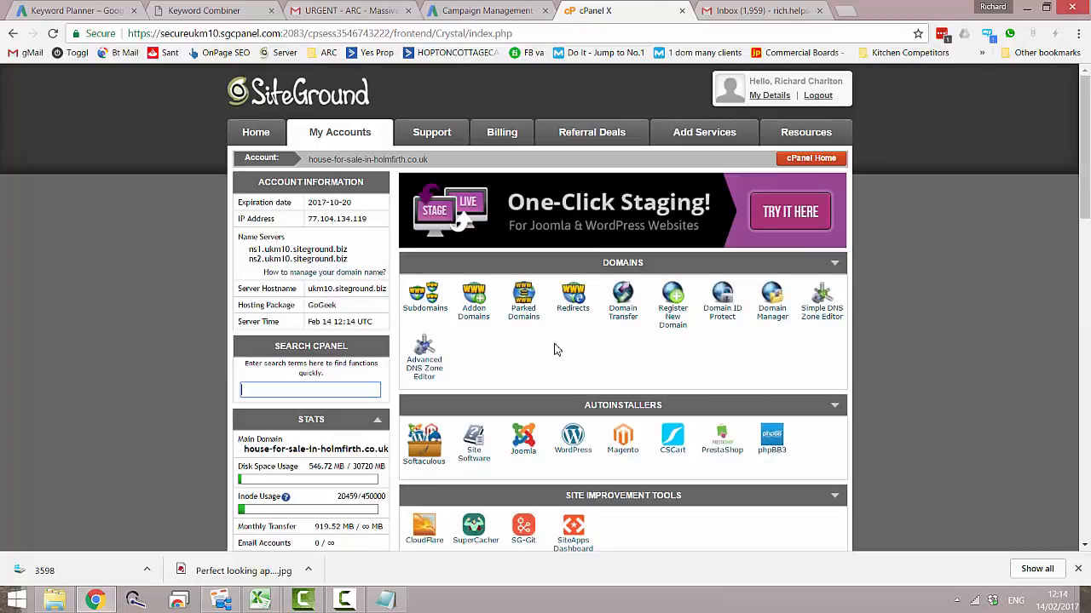
left_click(474, 317)
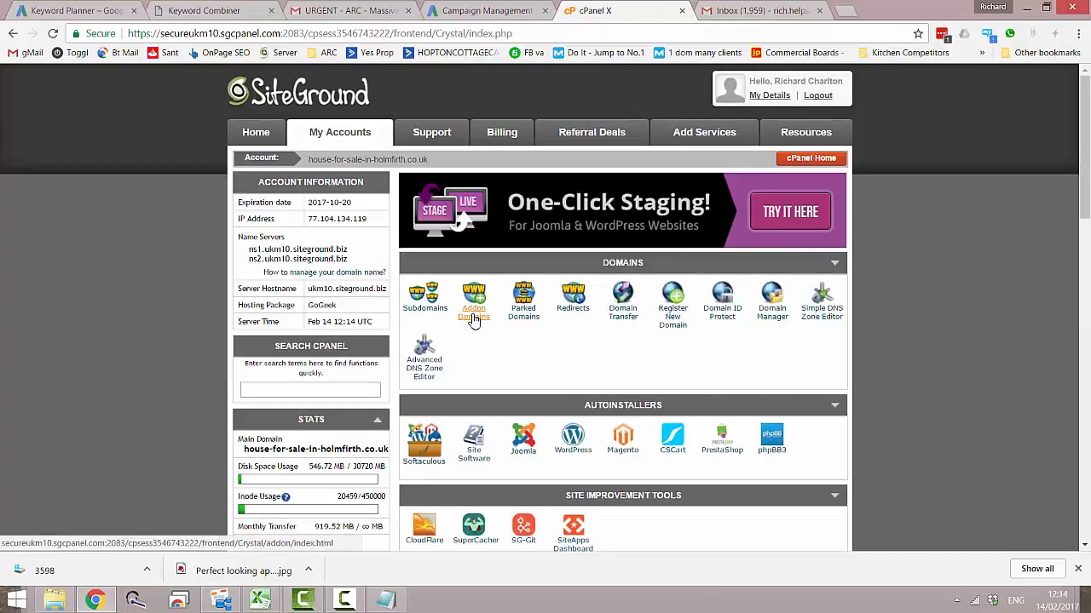
scroll(550, 412, "down", 3)
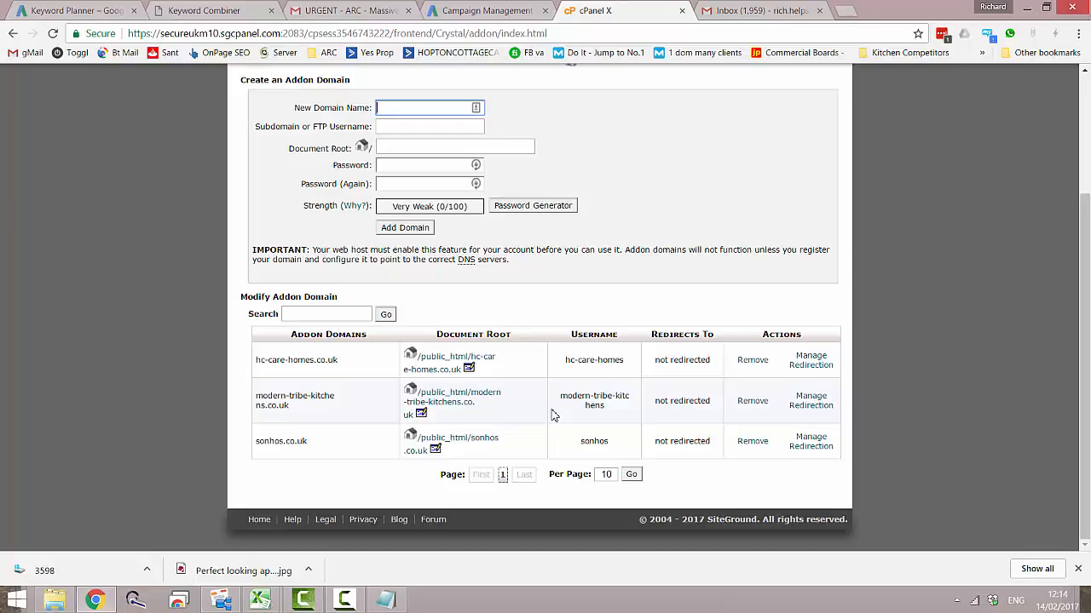
left_click(356, 605)
left_click(1035, 540)
scroll(616, 443, "up", 2)
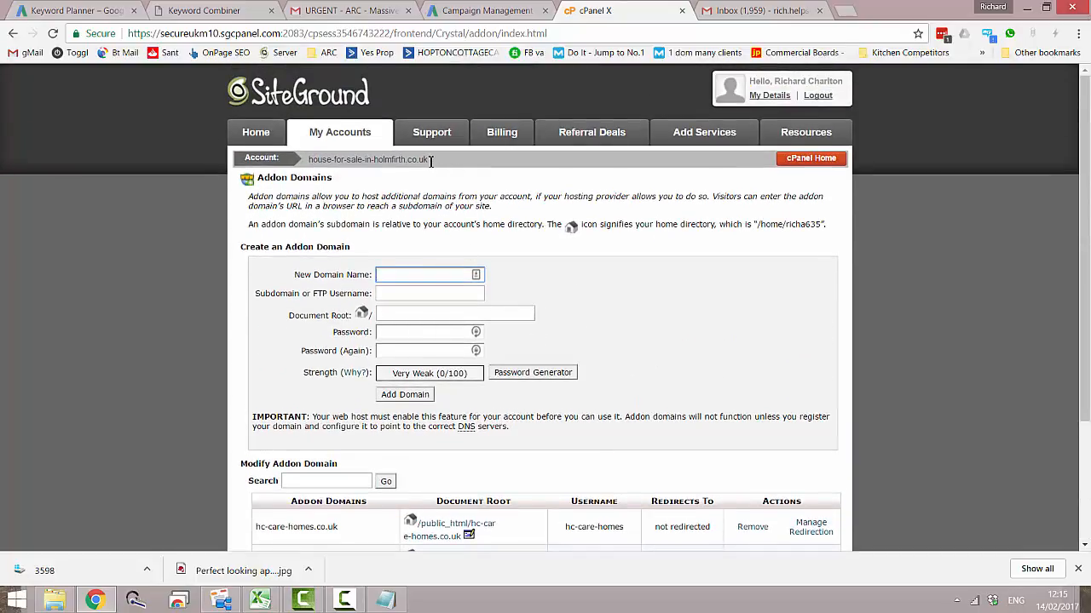
- Examine the account's main domain and compare it with the hc-care-homes.co.uk entry in the add-on domain list
left_click_drag(429, 161, 308, 162)
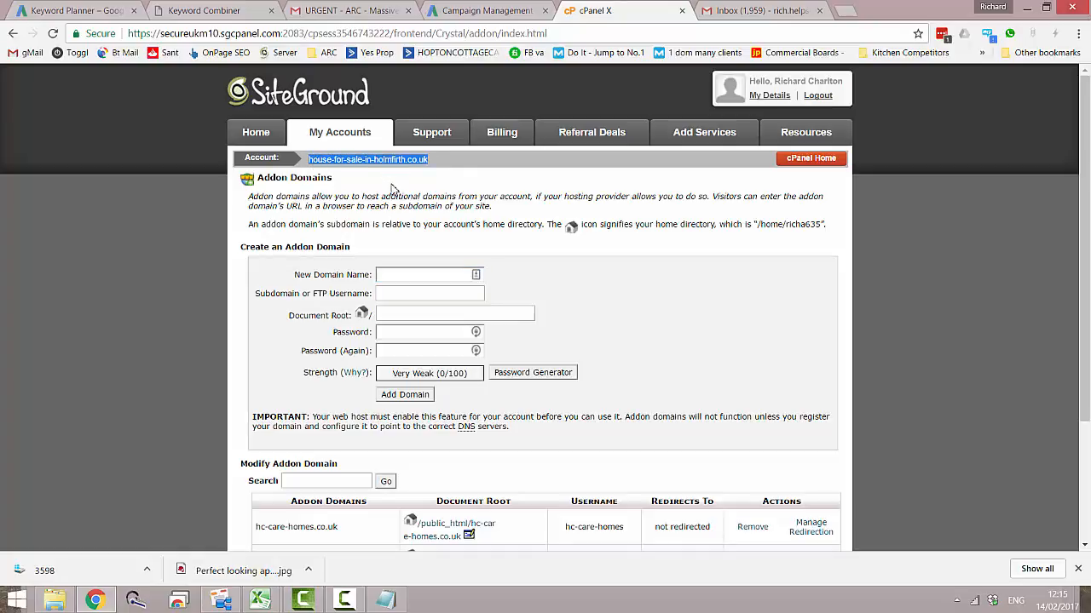
scroll(511, 271, "down", 1)
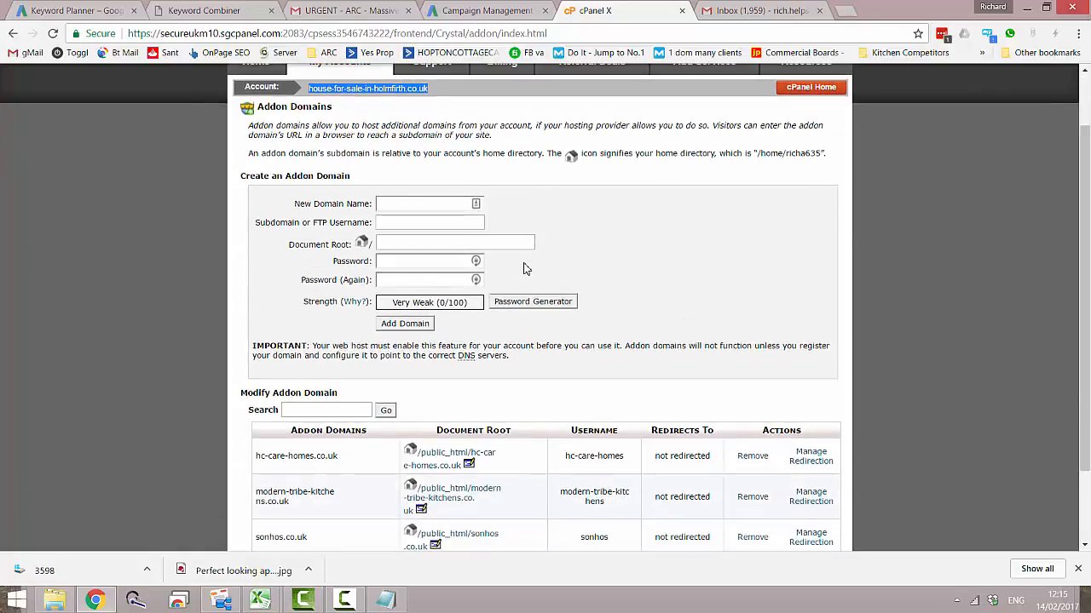
scroll(525, 271, "down", 1)
scroll(525, 271, "down", 1)
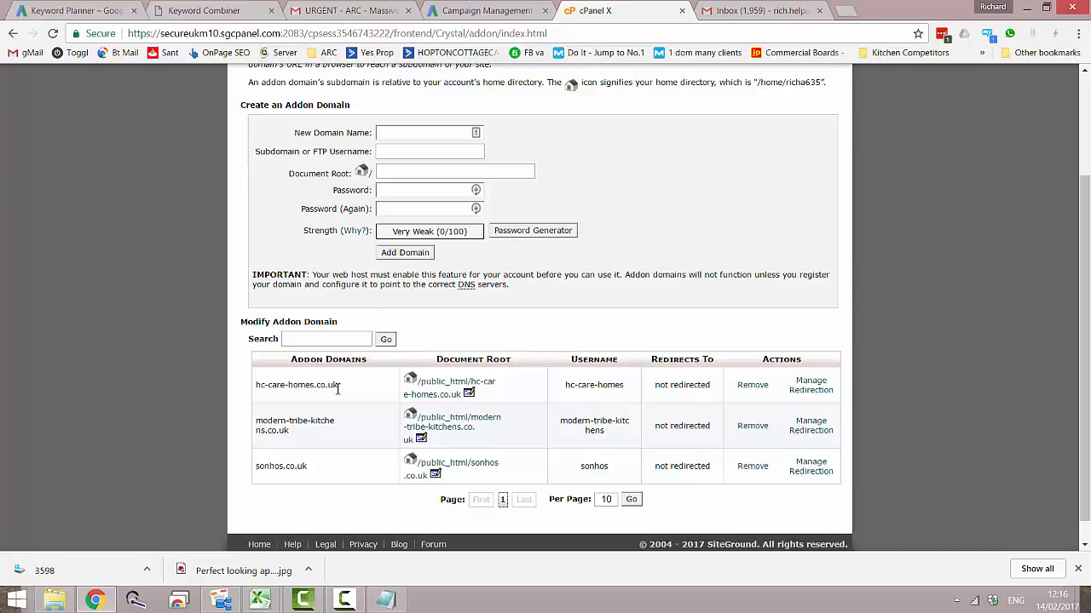
scroll(358, 401, "up", 3)
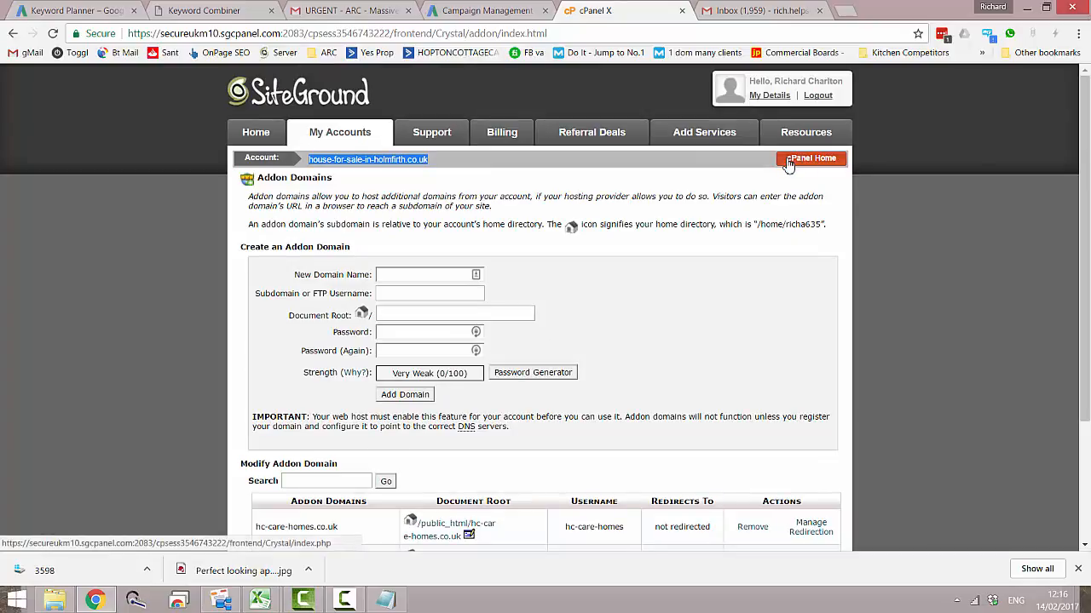
scroll(720, 223, "down", 3)
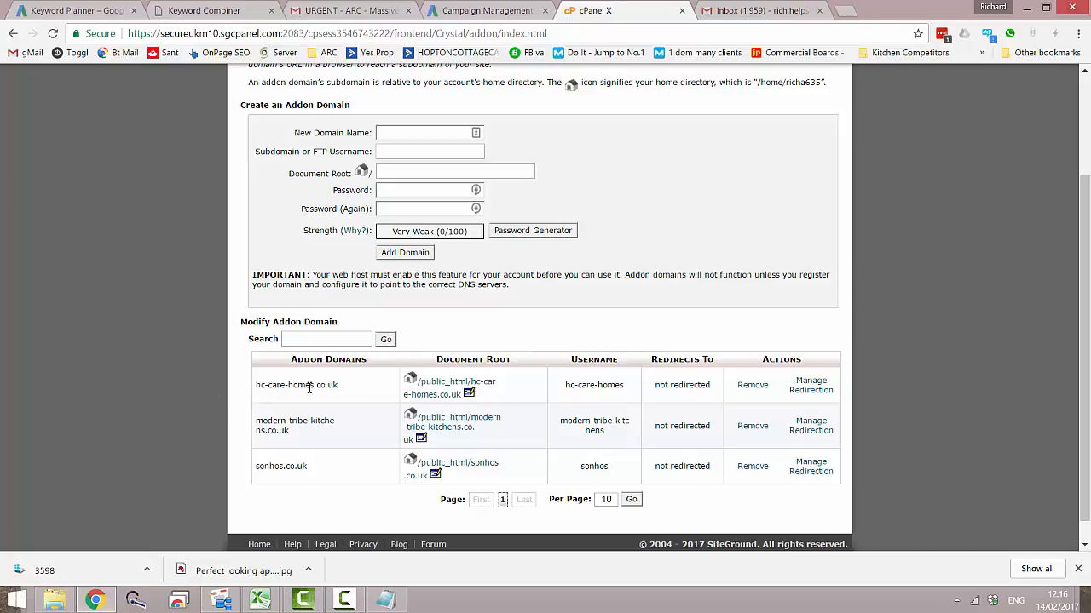
left_click_drag(341, 390, 254, 385)
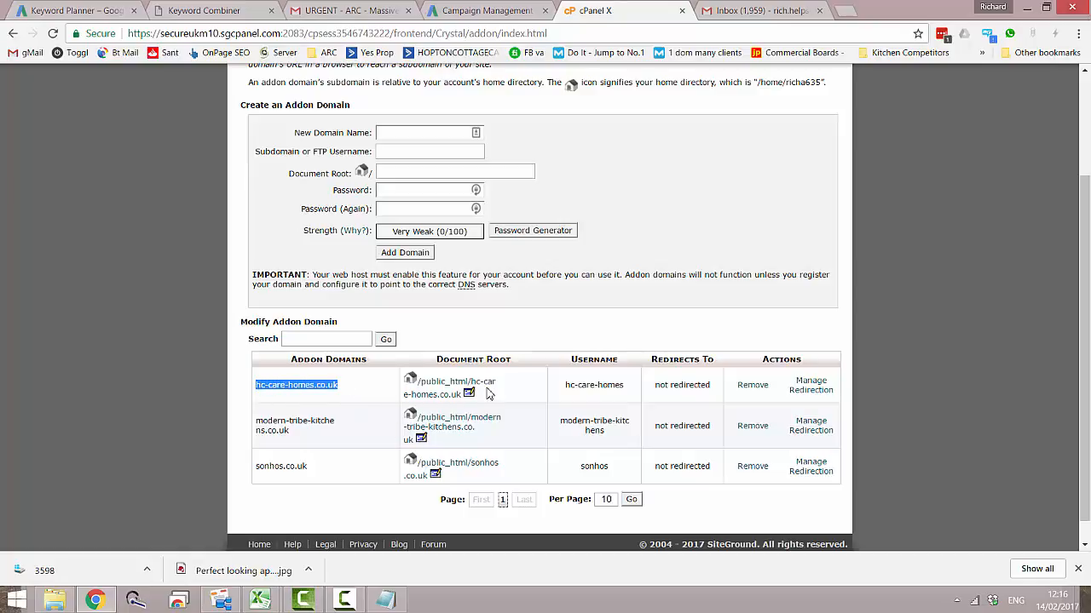
scroll(514, 396, "up", 2)
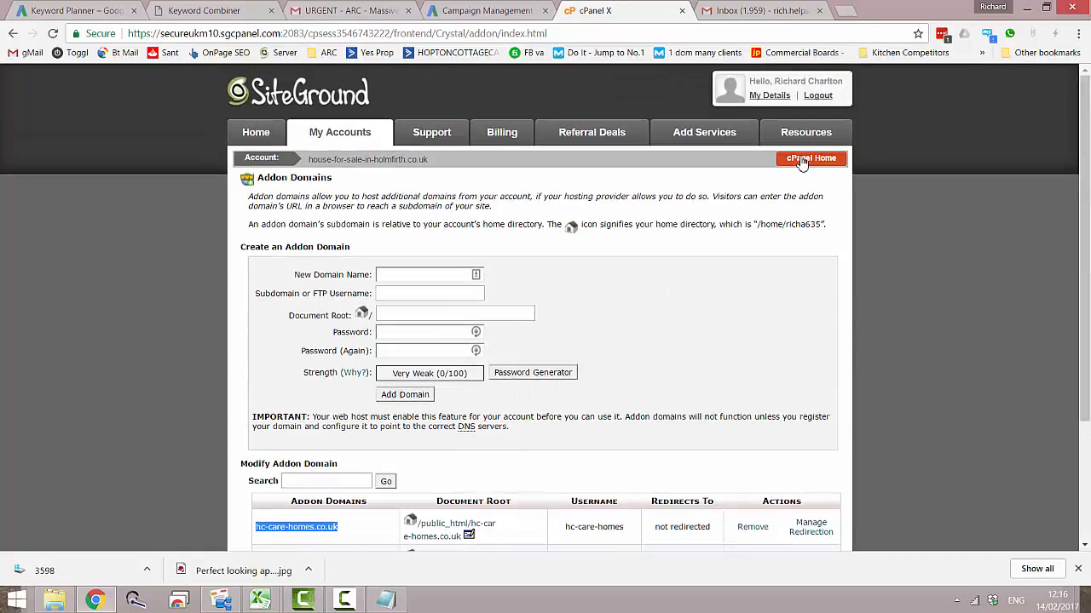
- In cPanel's Subdomains page, choose hc-care-homes.co.uk as the root domain and enter new-life as the subdomain
left_click(801, 160)
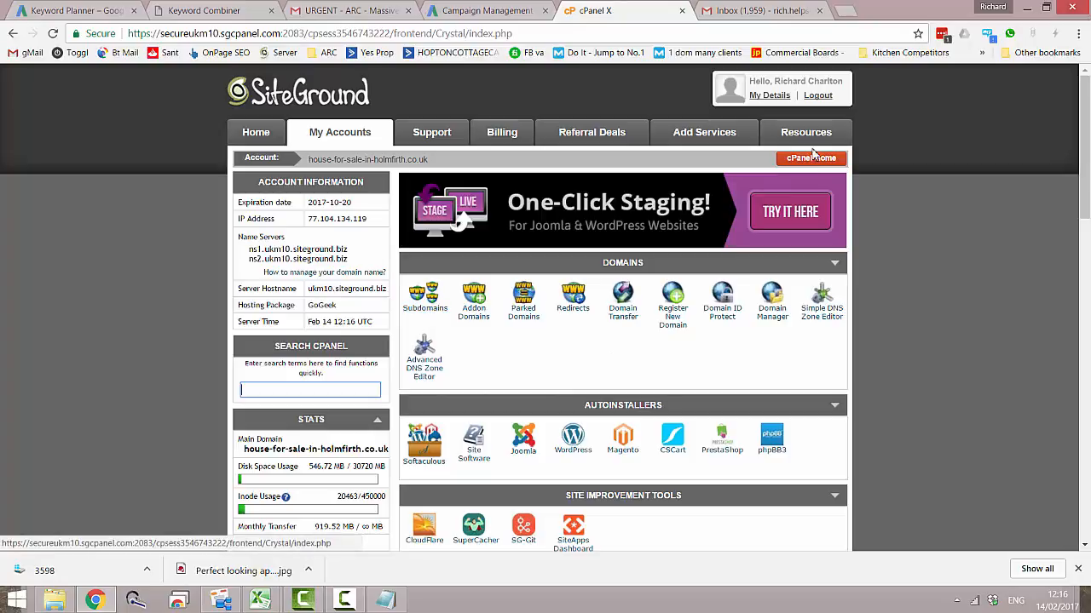
left_click(424, 298)
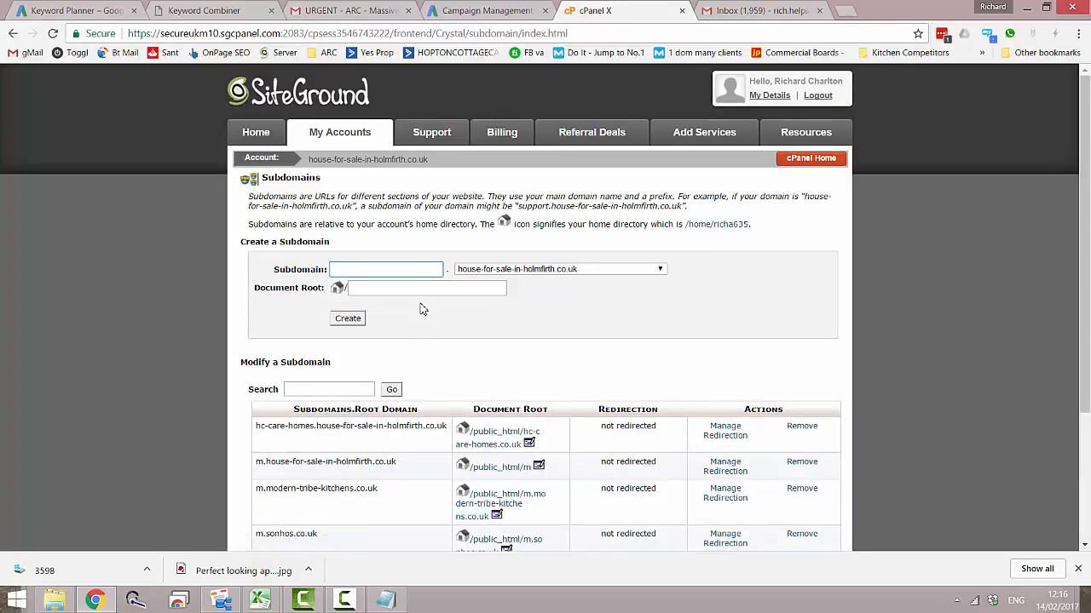
left_click(660, 270)
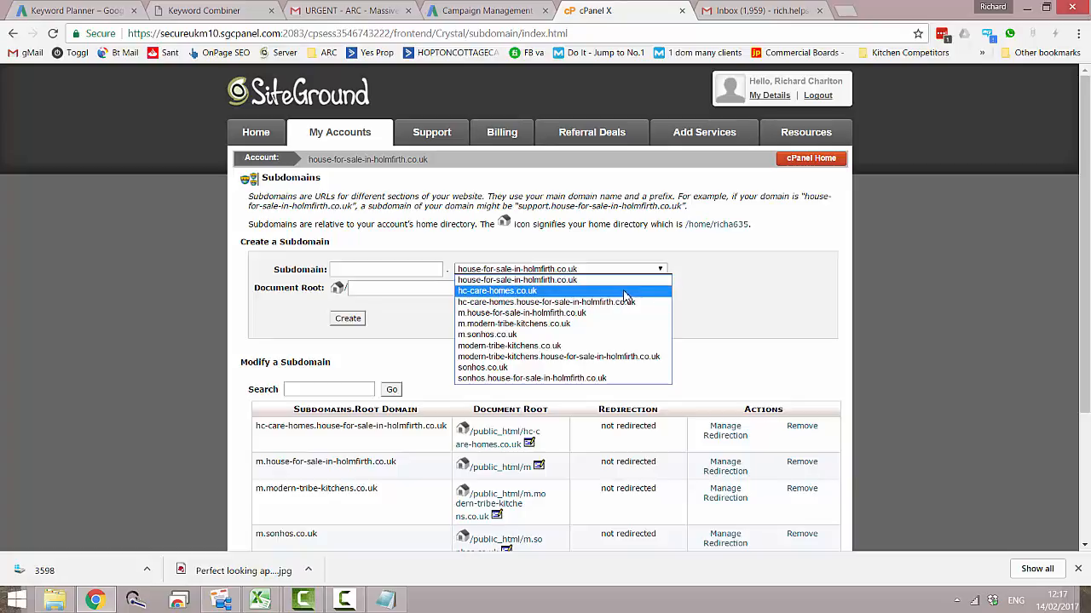
left_click(625, 292)
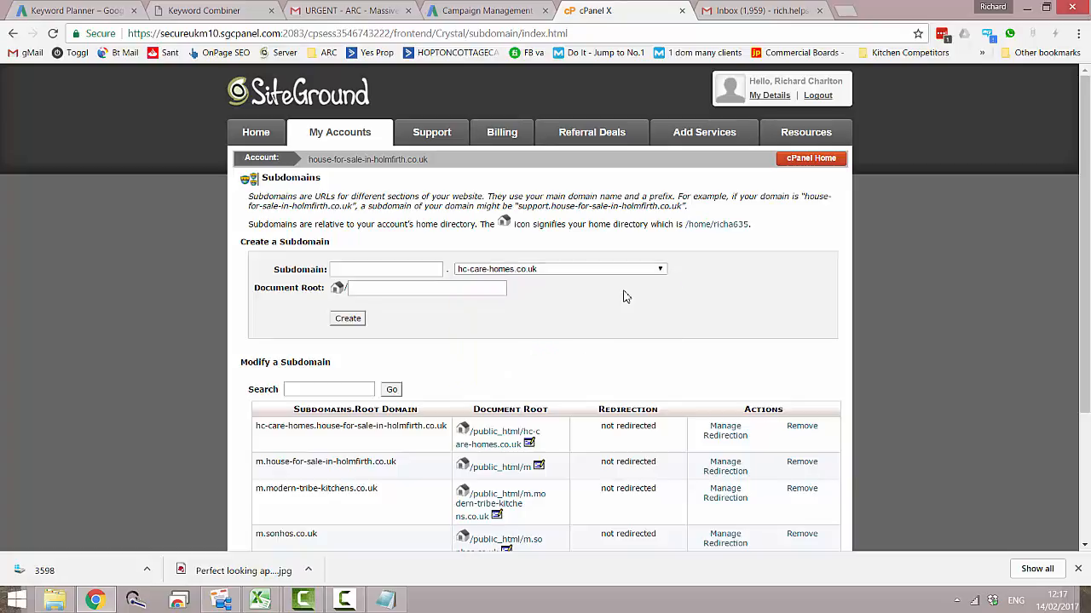
left_click(394, 271)
type("new")
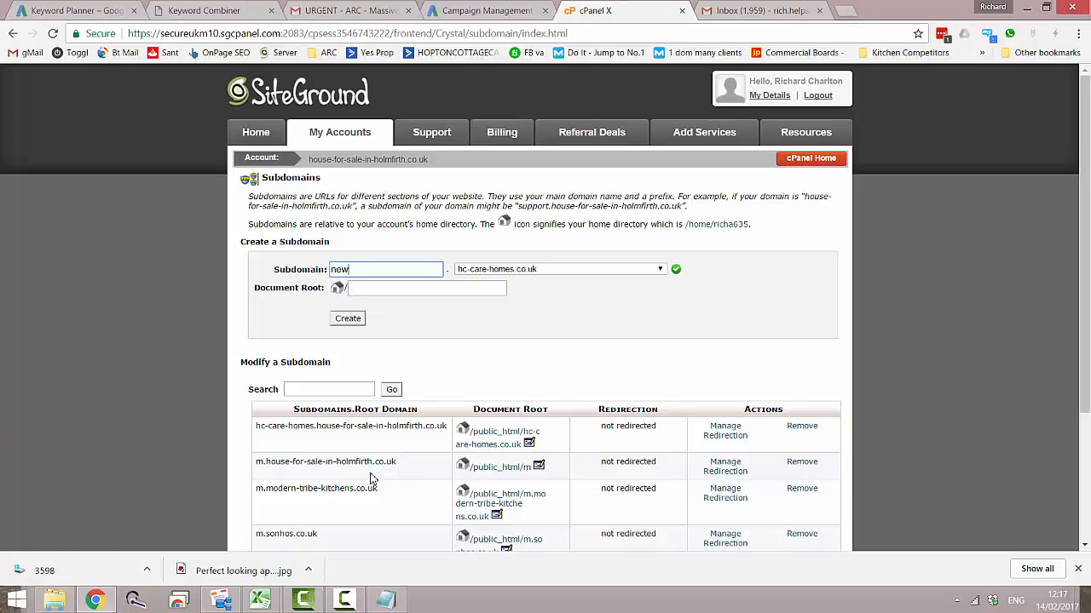
type("-life")
- Set the subdomain's document root to public_html/hc-care-homes/desktop-new-life, copy that path and create the subdomain
left_click(397, 290)
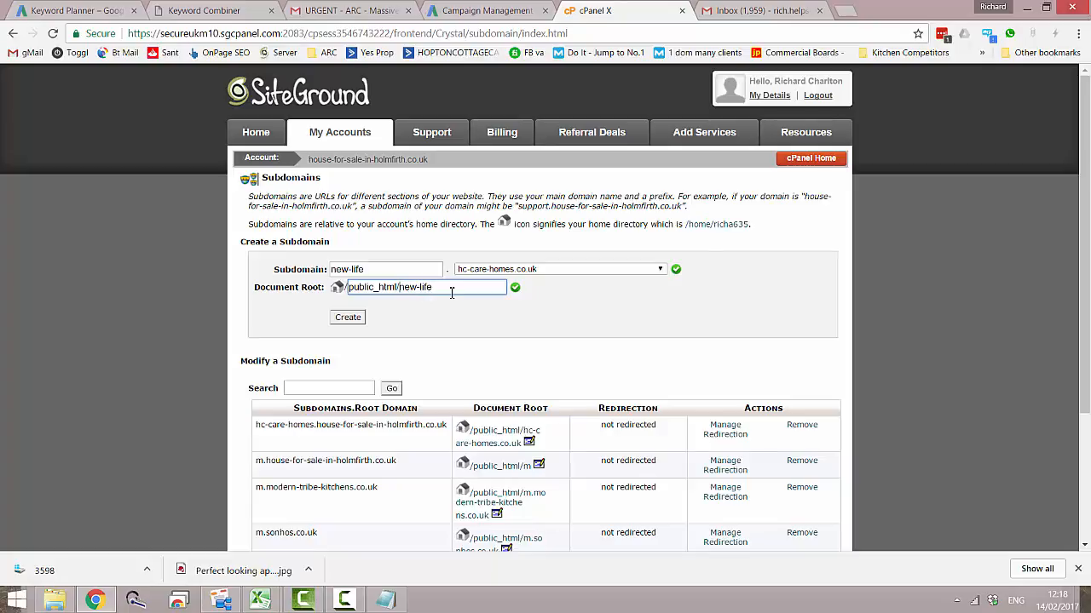
type("hc")
type("-care-homes/")
type("desktop-")
key("Right")
key("Right")
key("Right")
key("Right")
key("Right")
key("Right")
key("Right")
key("Right")
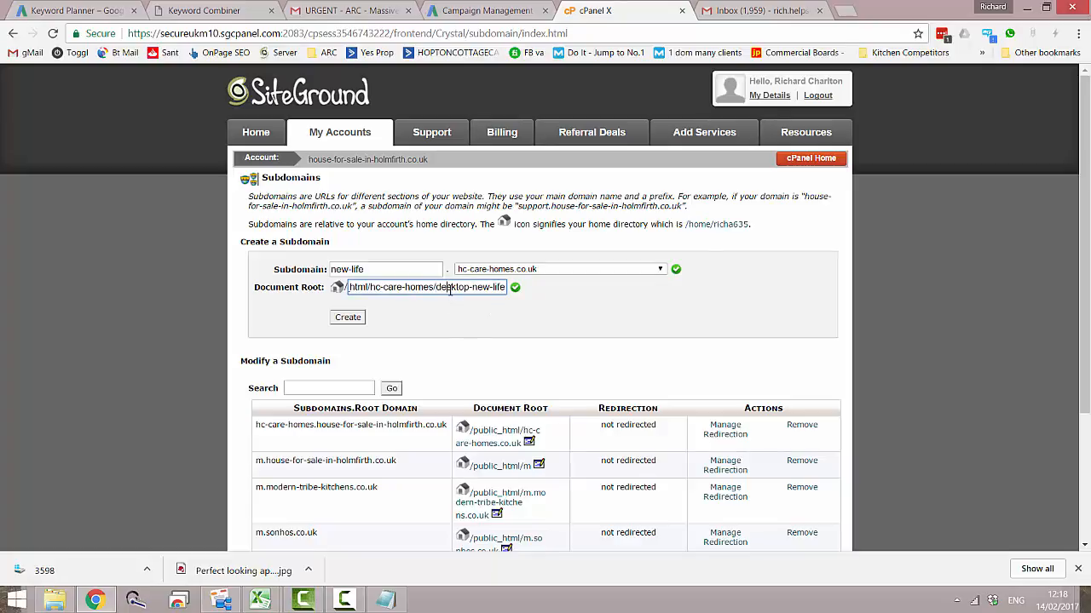
triple_click(450, 287)
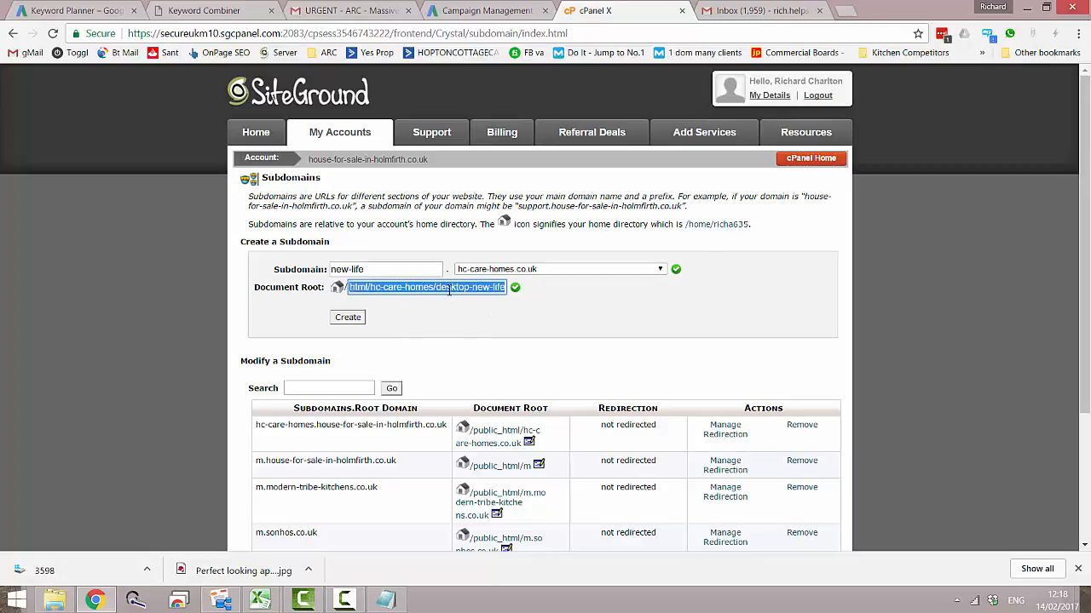
left_click(341, 320)
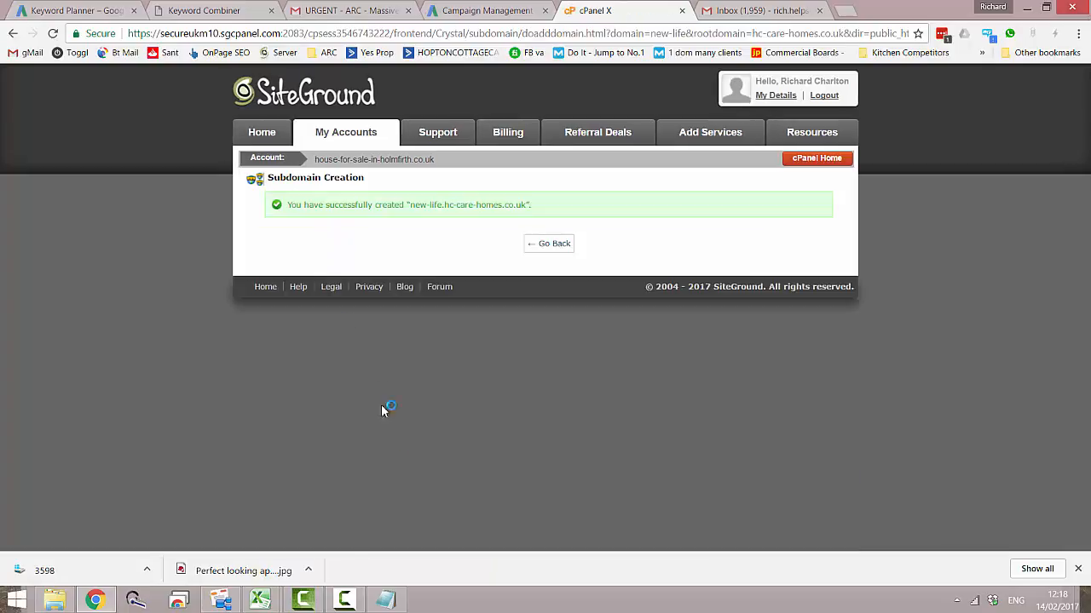
- Add the line "document root: public_html/hc-care-homes/desktop-new-life" to the text file, separated by a blank line below the password
left_click(385, 600)
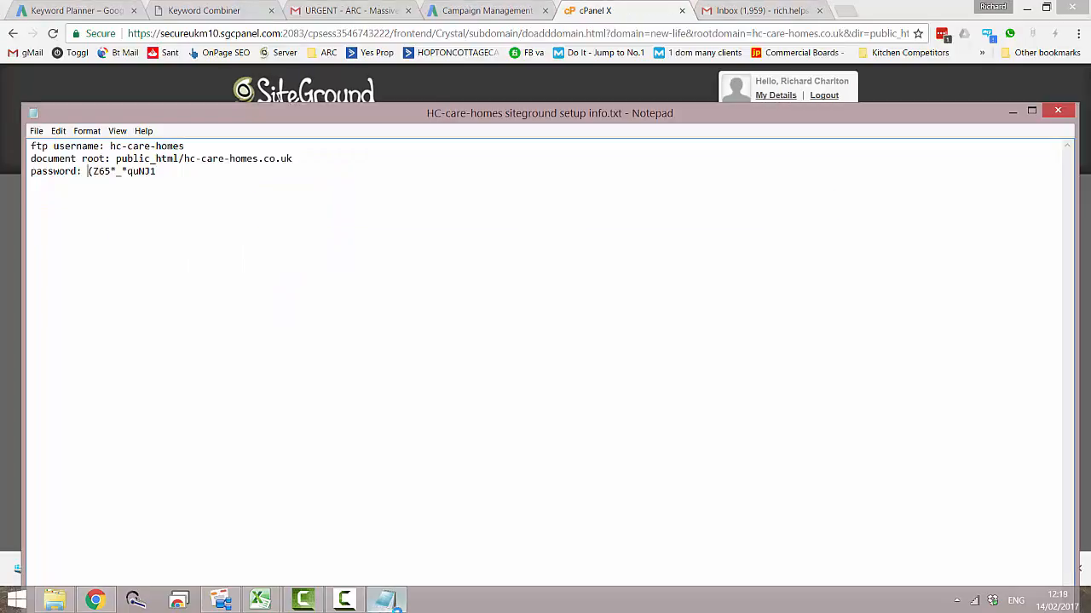
left_click(192, 179)
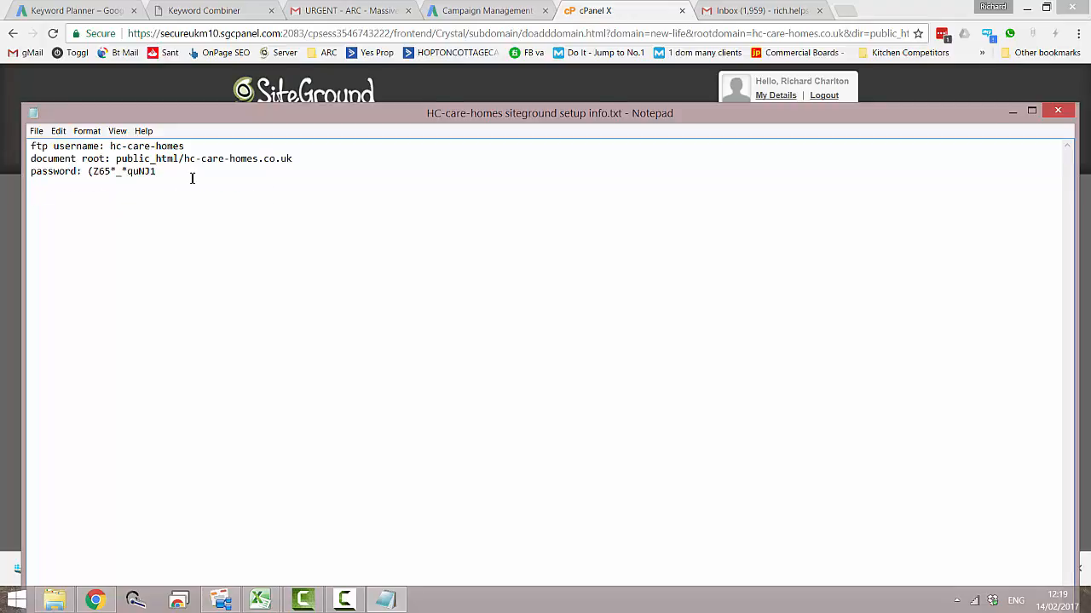
key("ctrl+v")
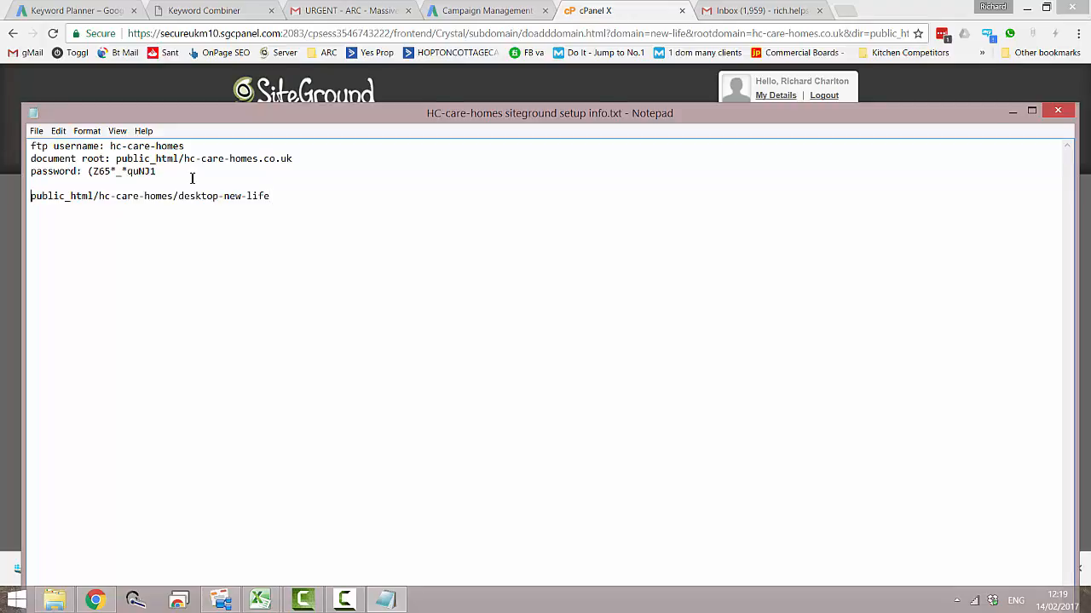
key("Home")
type("document ")
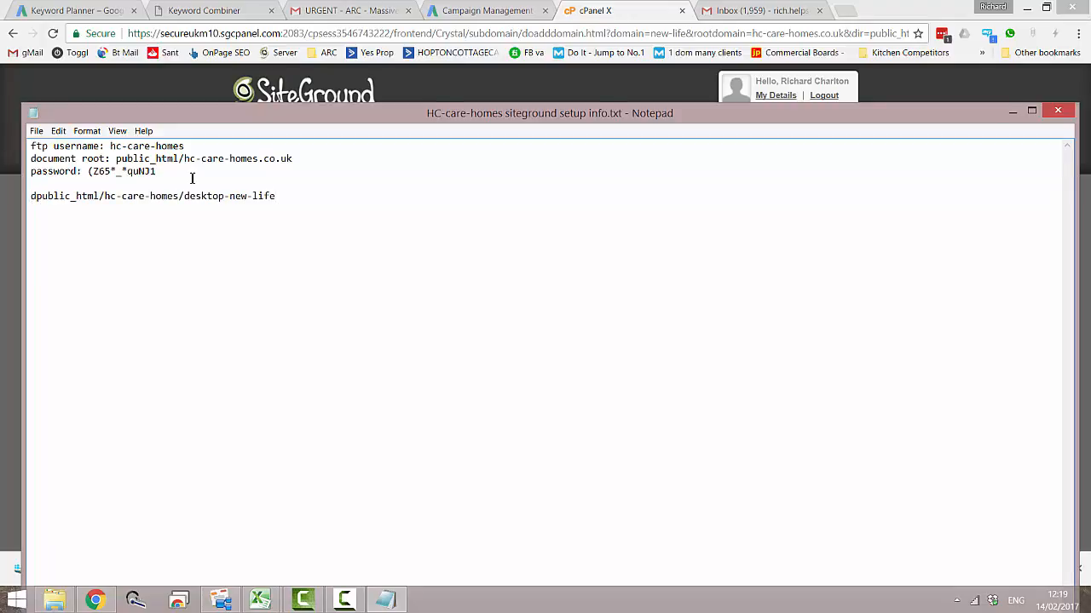
type("root")
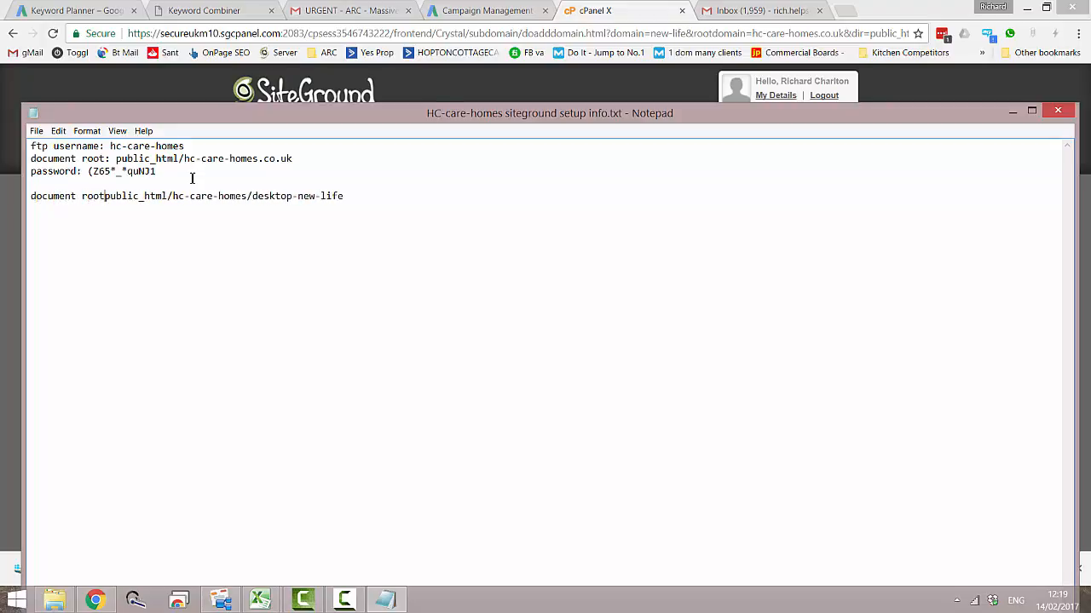
type(":")
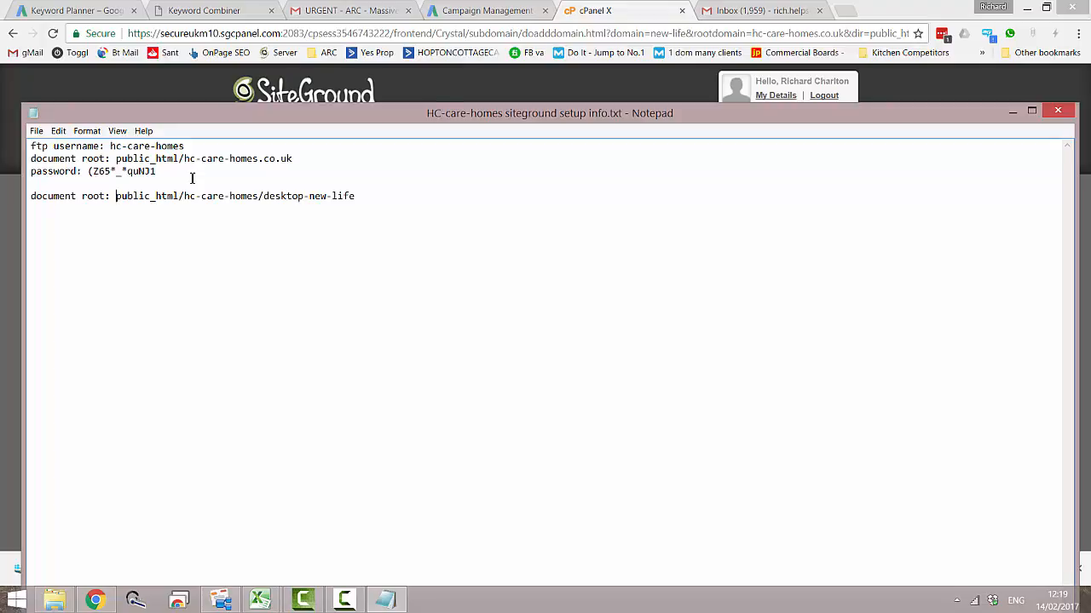
- Insert the heading "Mobile site" and the line "hc-care-homes.co.uk" above the FTP username, keeping a blank line between them and the credentials
left_click(31, 148)
key("Return")
key("Return")
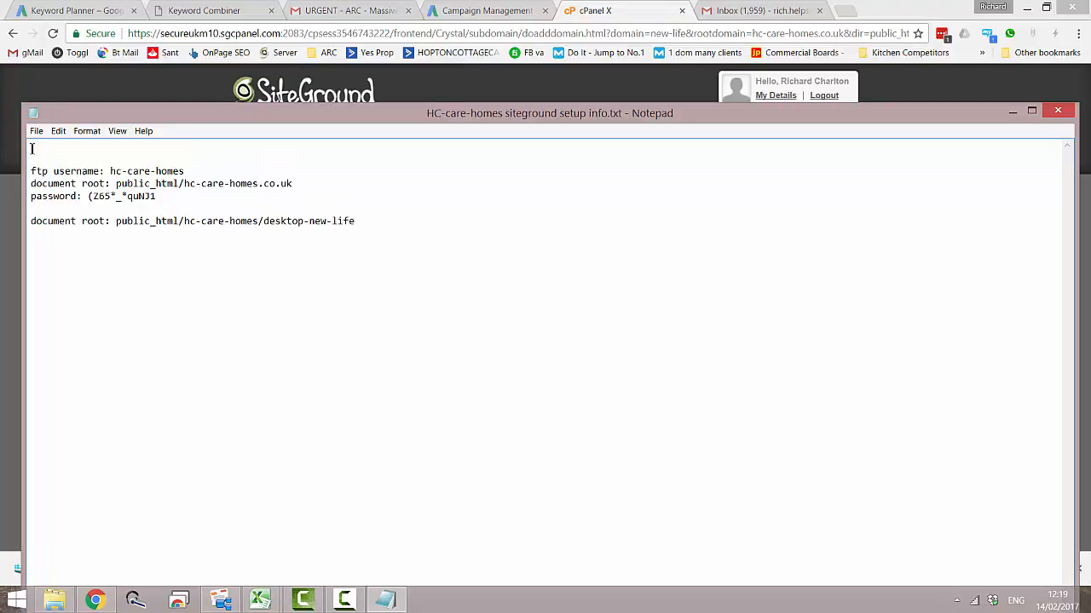
type("nobile site")
key("Return")
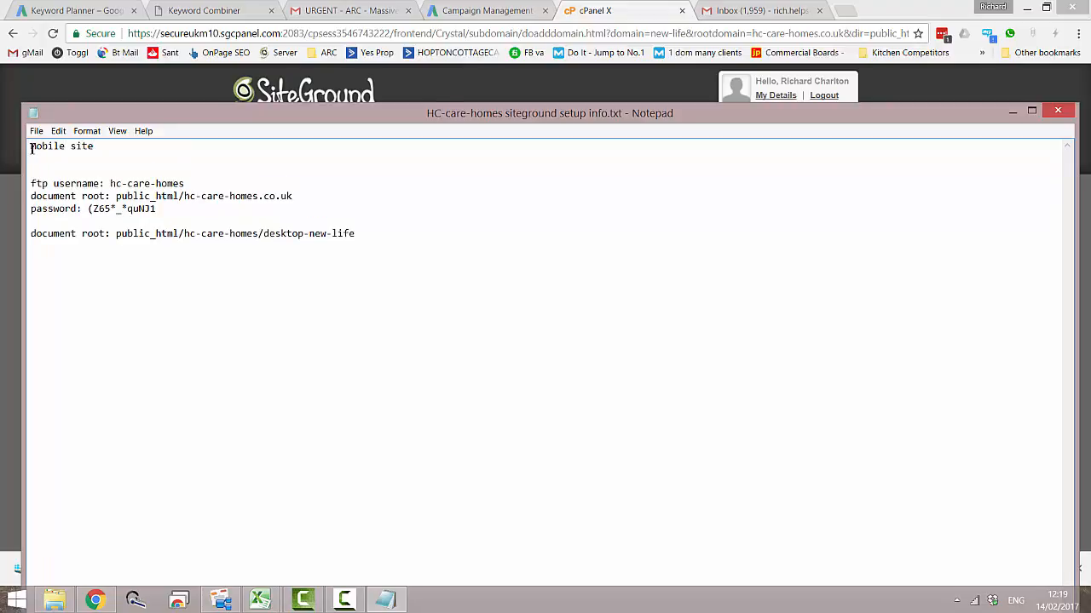
type("hc-care-homes.co.uk")
- Copy the hc-care-homes.co.uk line and add the heading "Desktop Site" below the password, separated by a blank line
left_click_drag(143, 160, 31, 163)
key("ctrl+c")
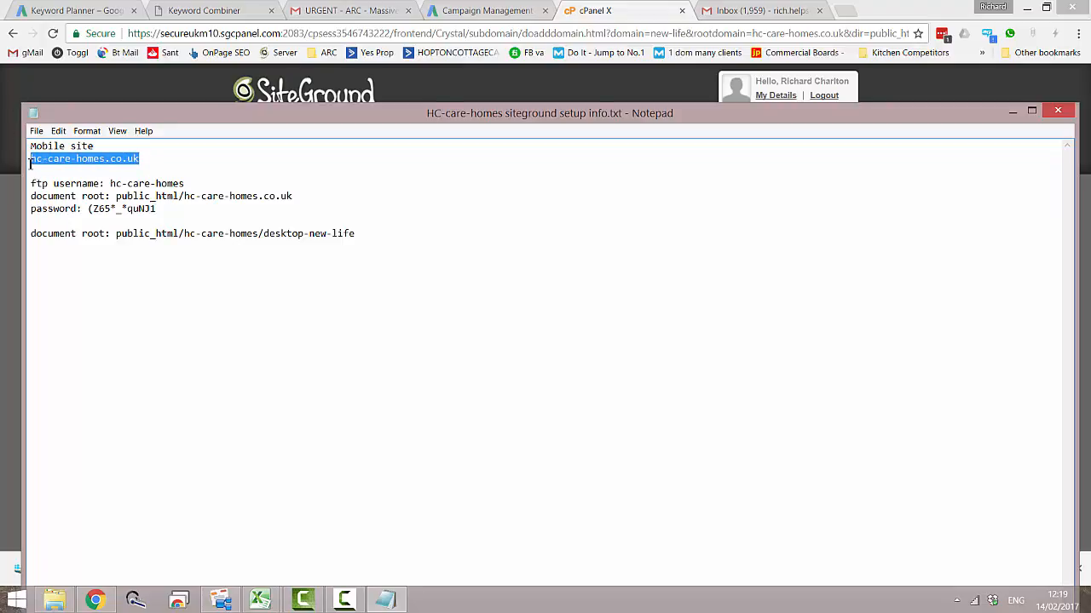
left_click(193, 211)
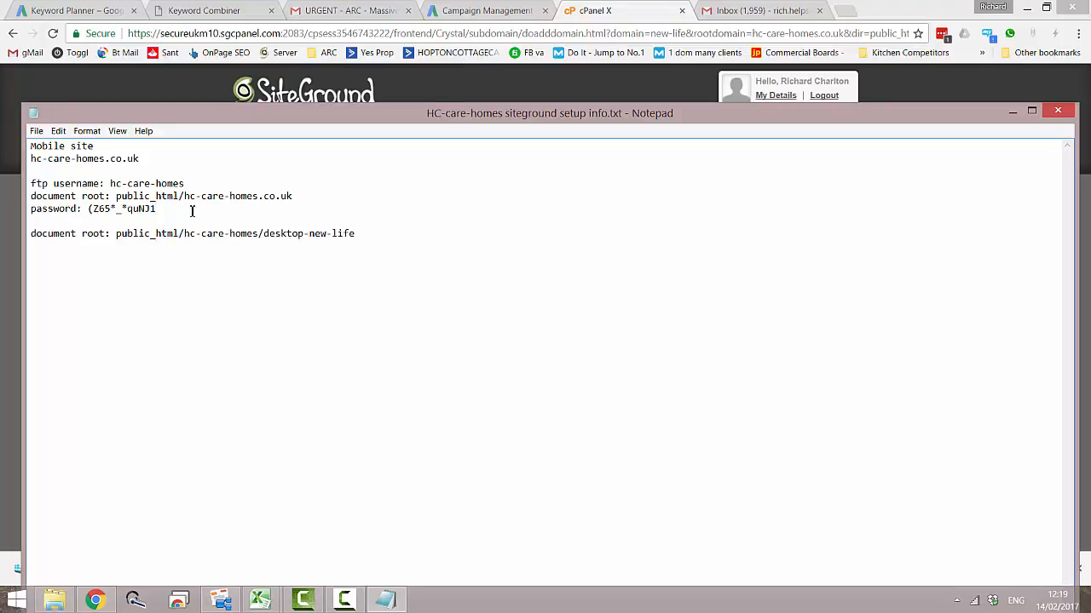
key("Return")
key("Return")
type("Des")
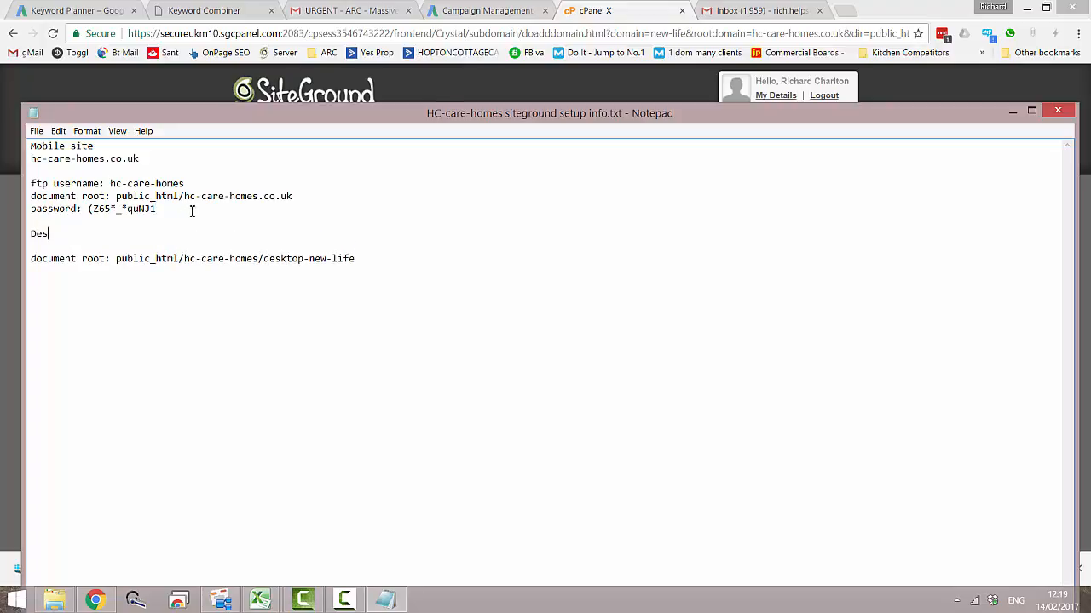
type("ktop Site")
key("Return")
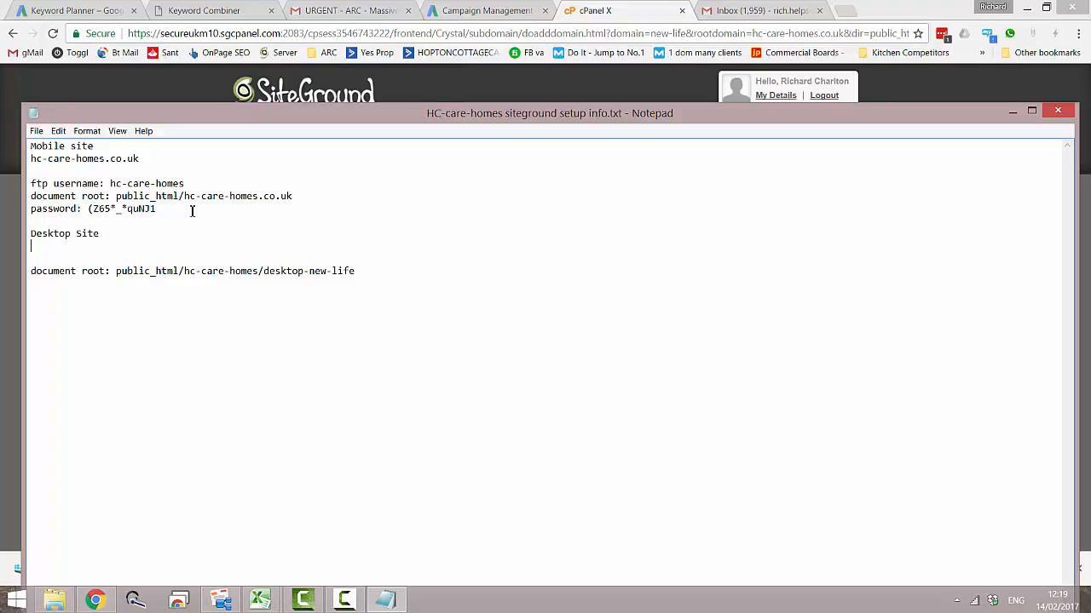
- Enter new-life.hc-care-homes.co.uk under the Desktop Site heading and remove the blank line before its document root
key("ctrl+v")
type("new-lif")
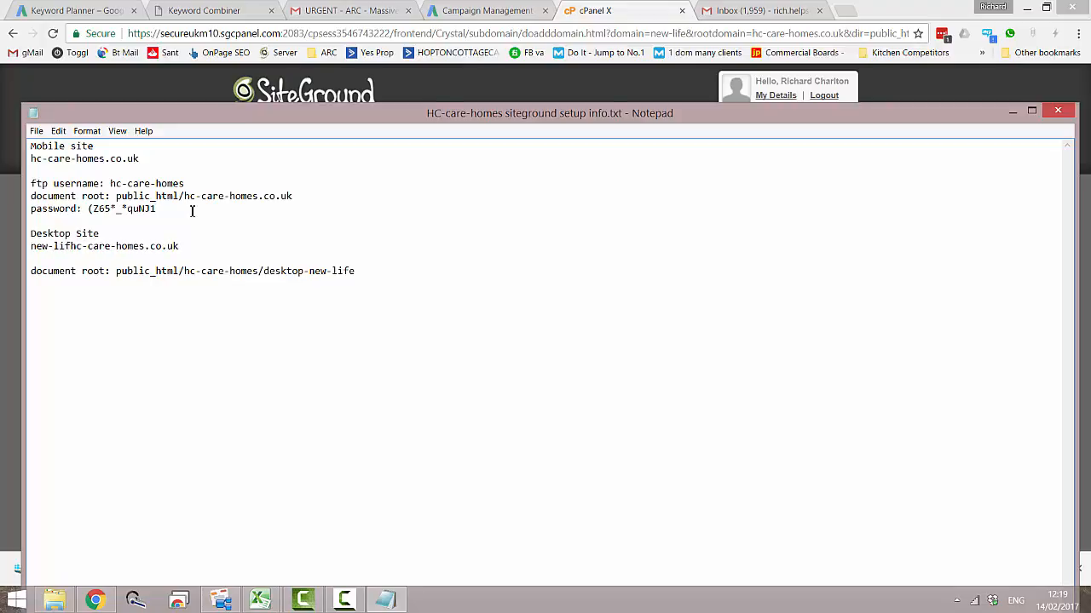
type("e.")
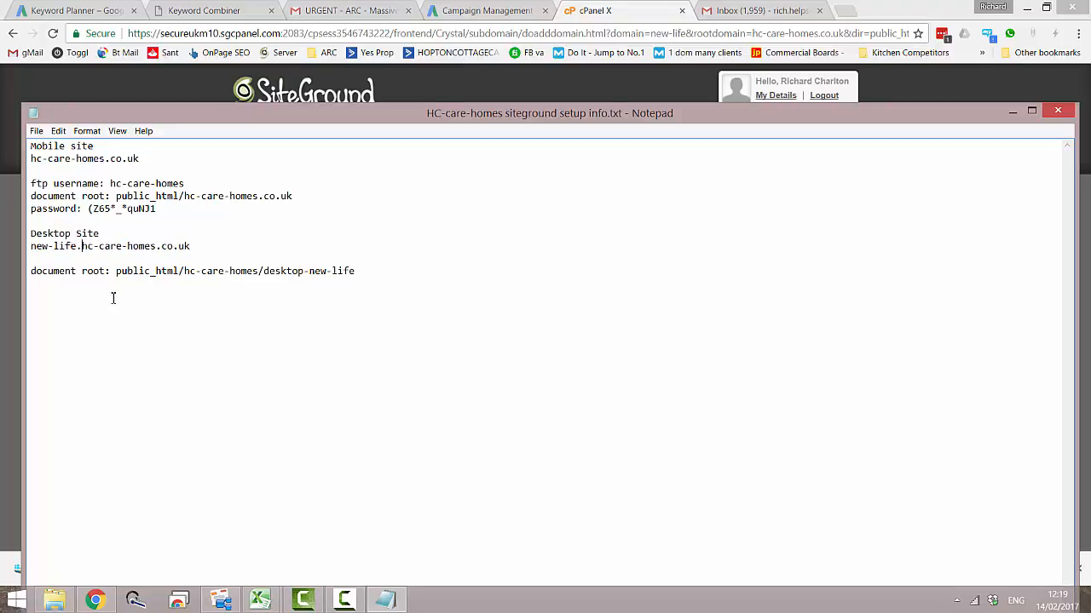
left_click(203, 249)
key("Delete")
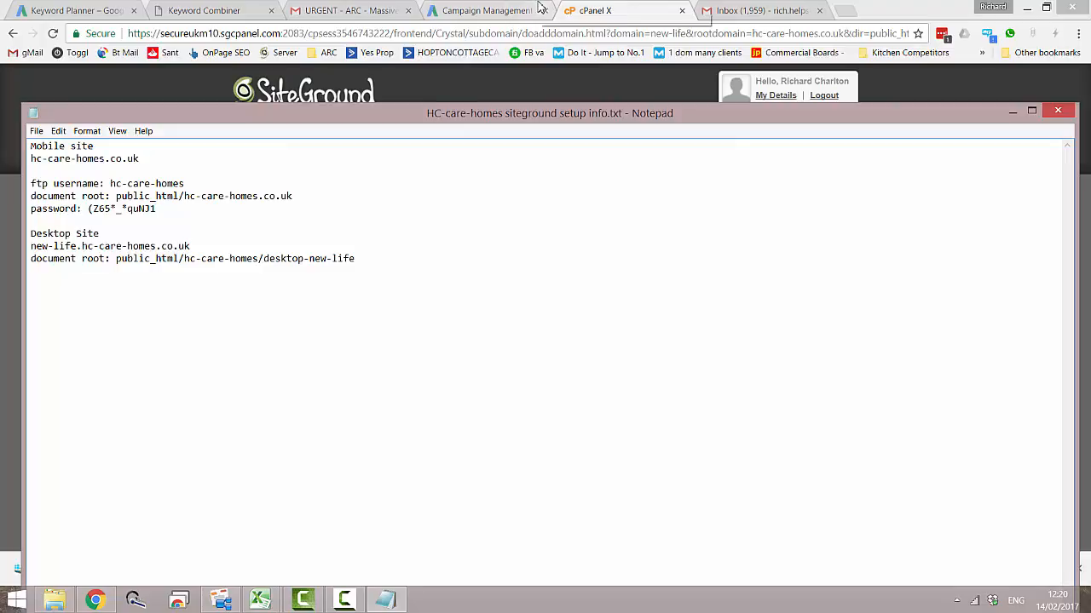
- Switch back to cPanel in the browser, return to its home page and open the WordPress autoinstaller's installation form
left_click(598, 10)
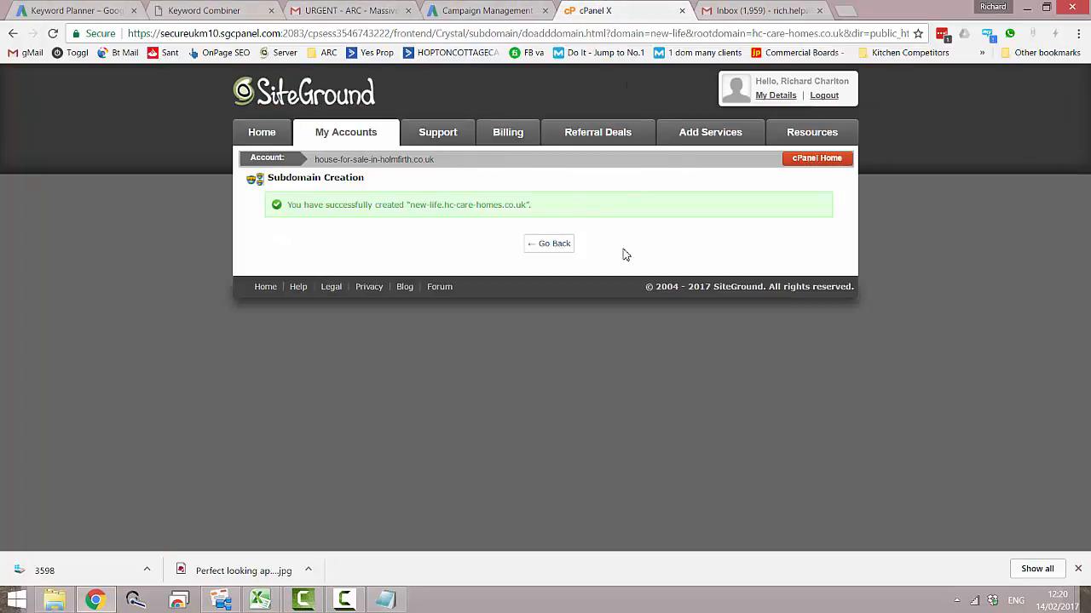
left_click(800, 165)
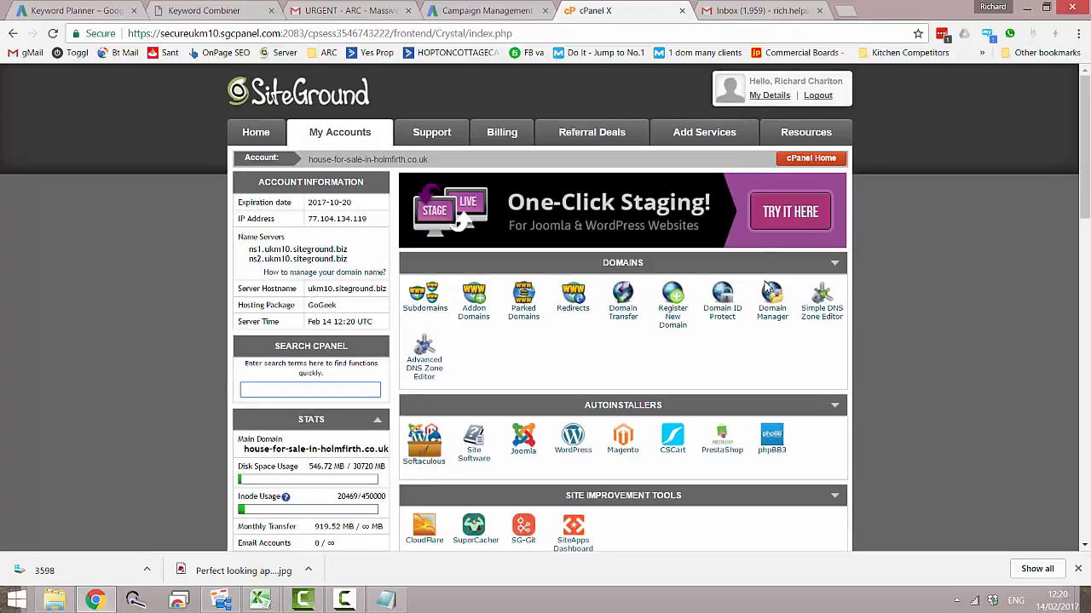
middle_click(506, 396)
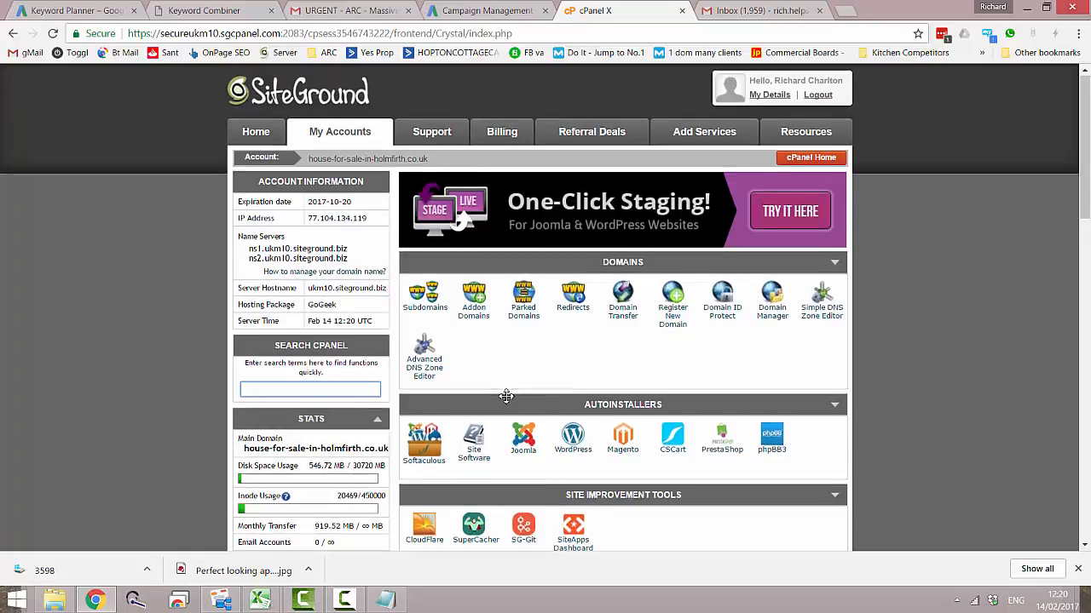
scroll(507, 396, "down", 2)
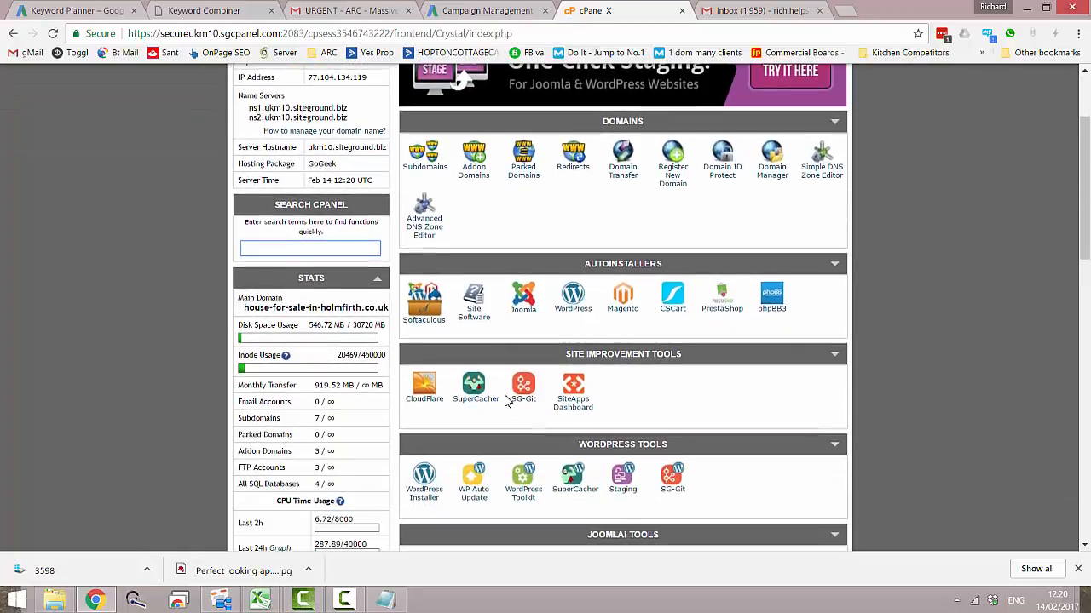
scroll(506, 401, "up", 1)
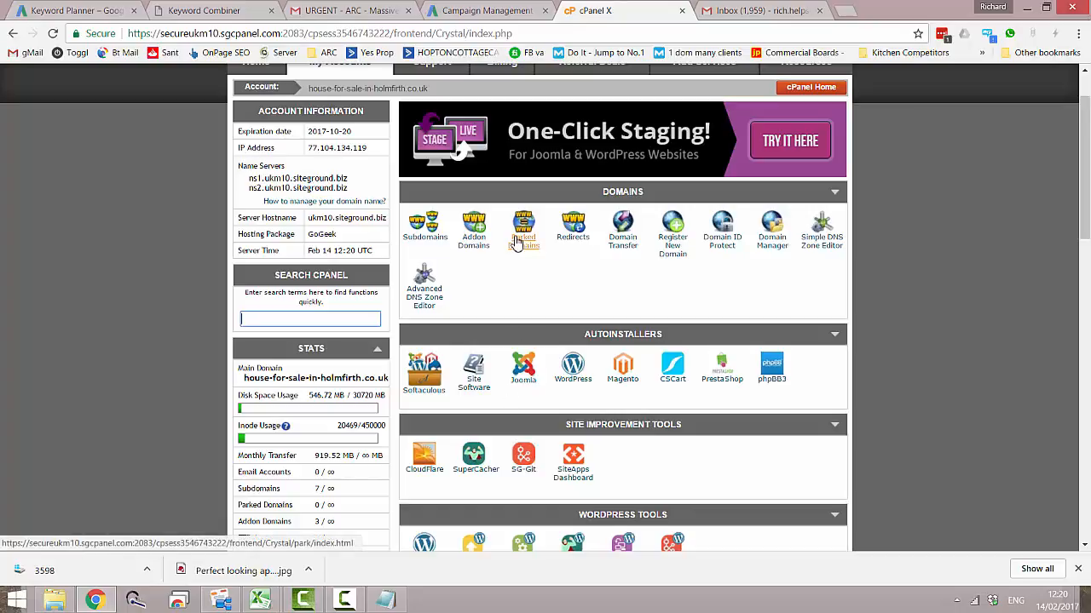
middle_click(493, 332)
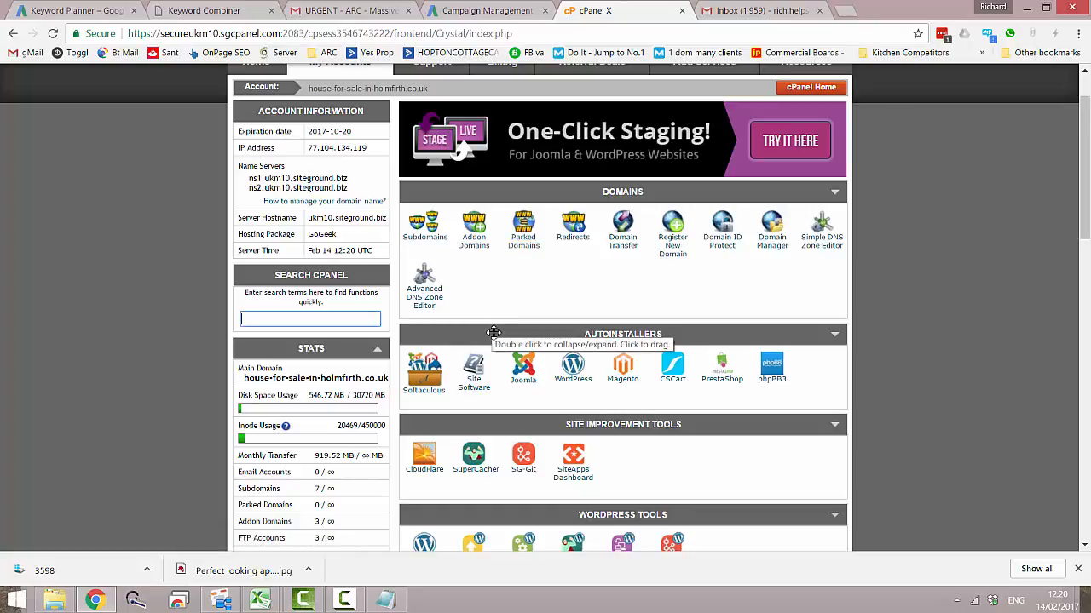
left_click(573, 371)
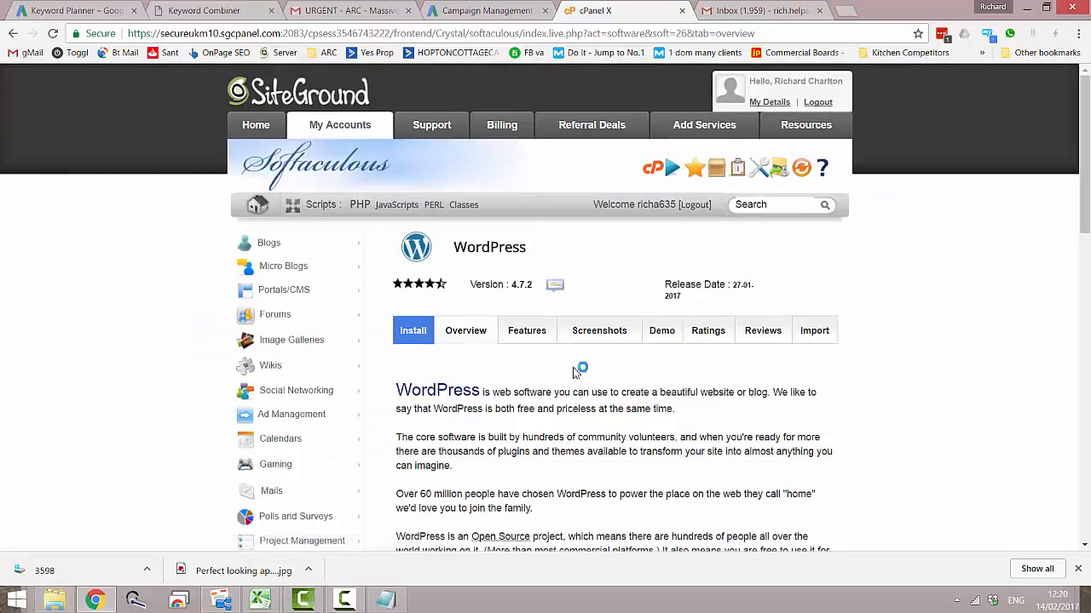
scroll(529, 426, "down", 6)
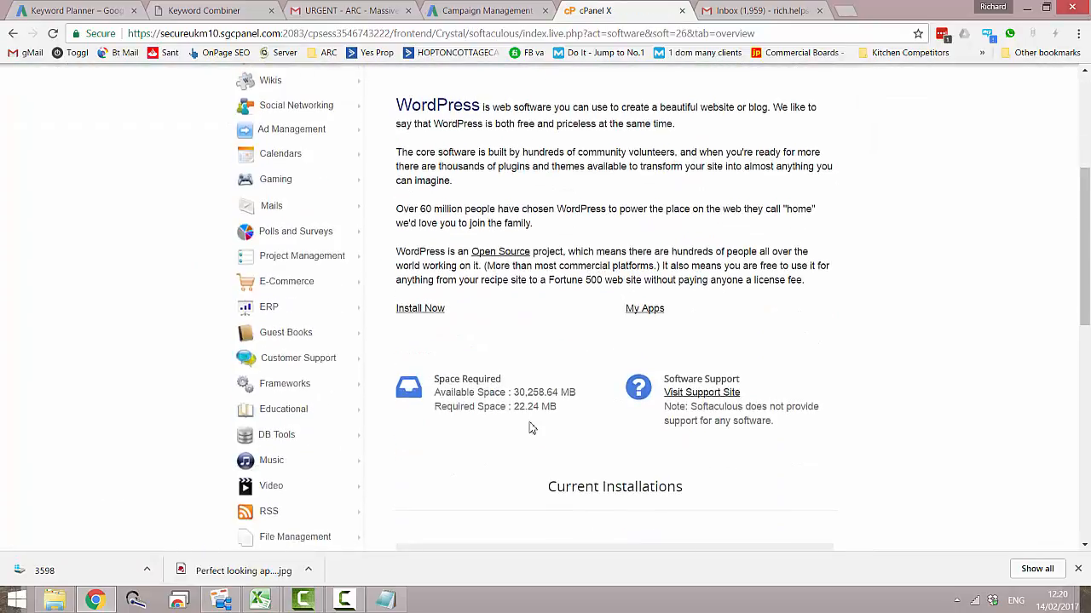
scroll(529, 426, "up", 3)
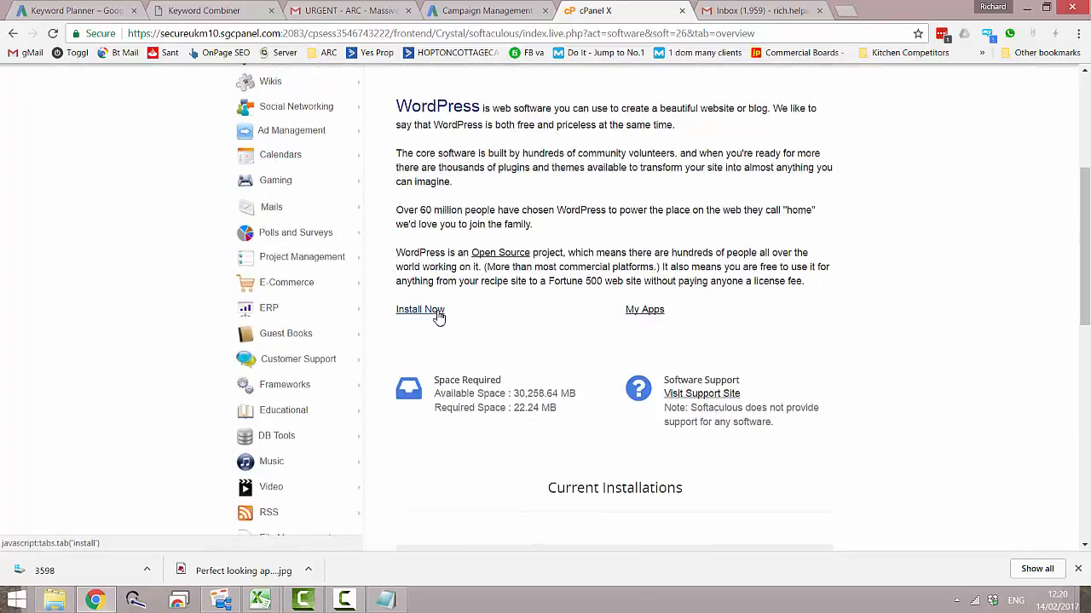
left_click(438, 317)
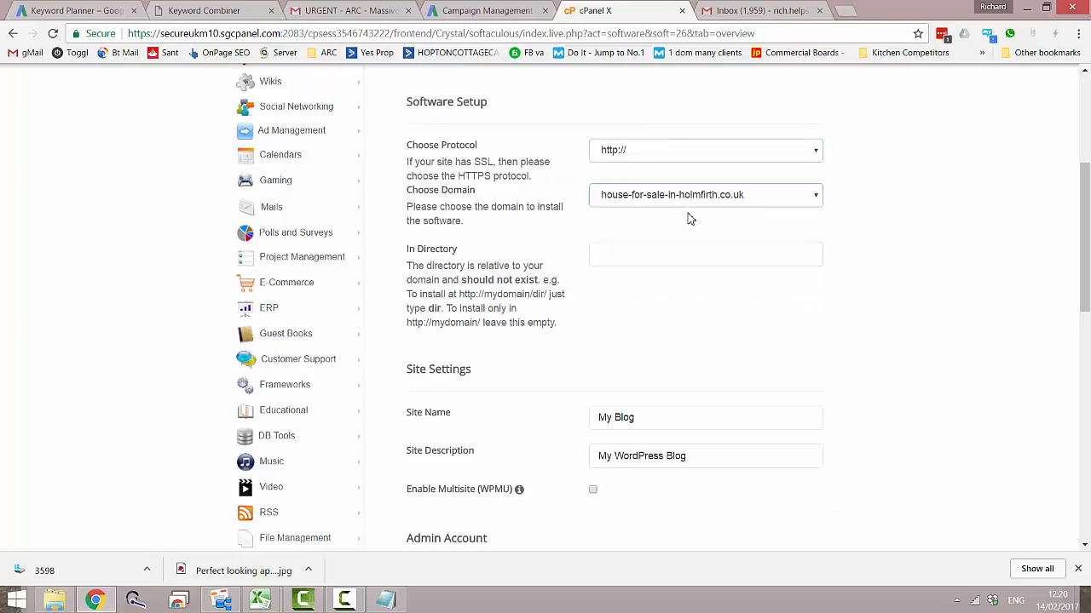
scroll(690, 219, "up", 1)
left_click(803, 220)
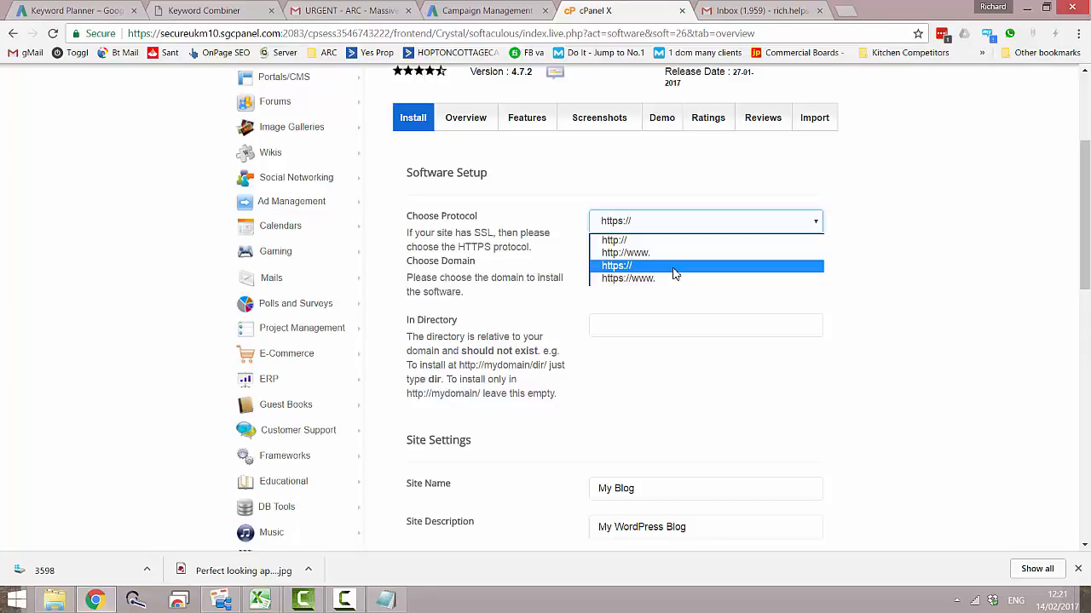
left_click(673, 267)
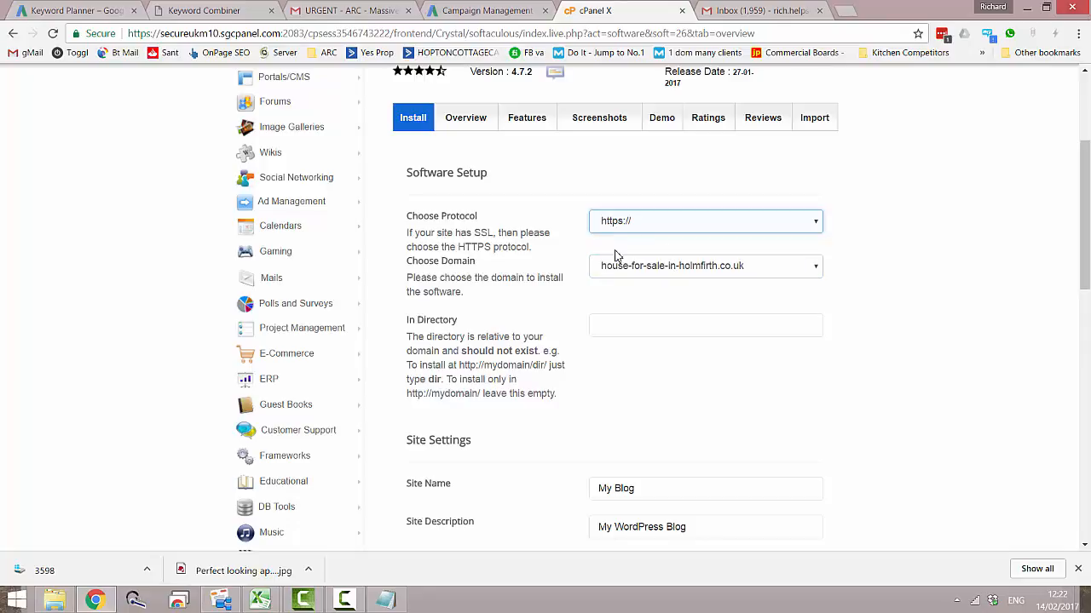
left_click(754, 269)
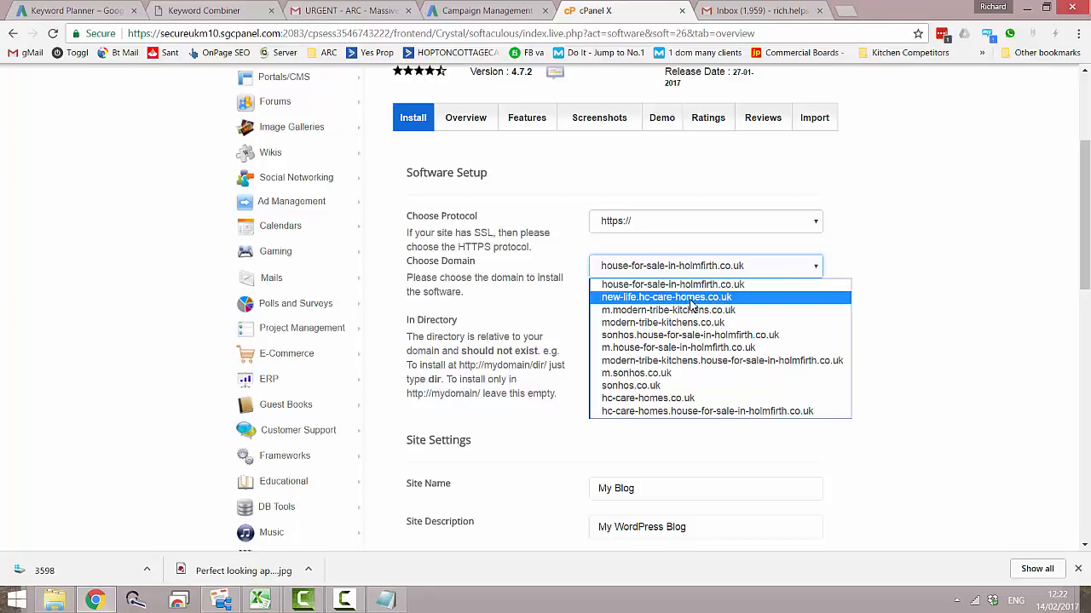
left_click(690, 298)
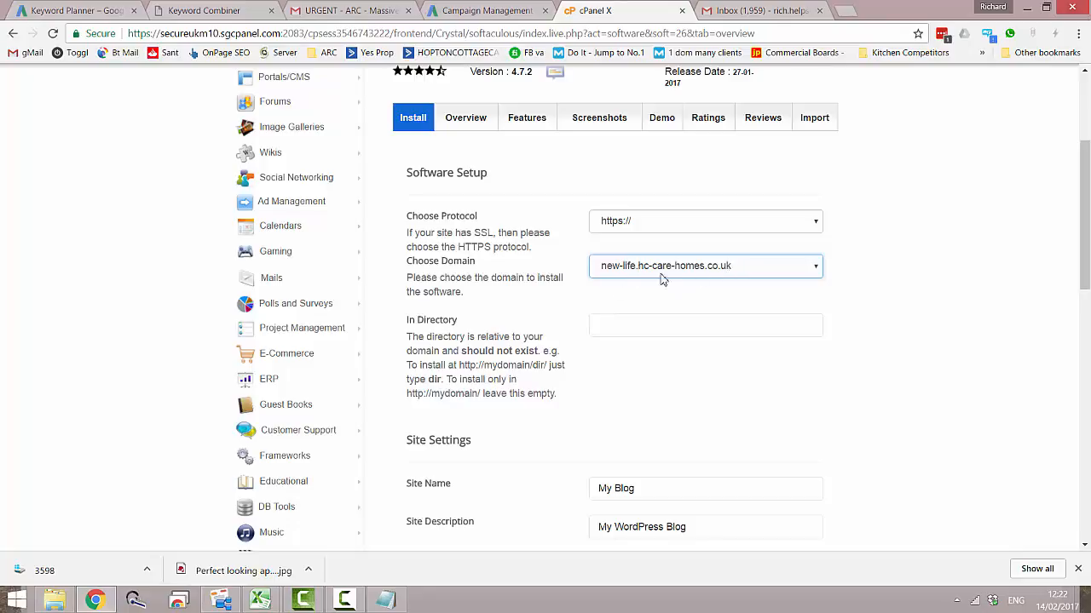
left_click(652, 327)
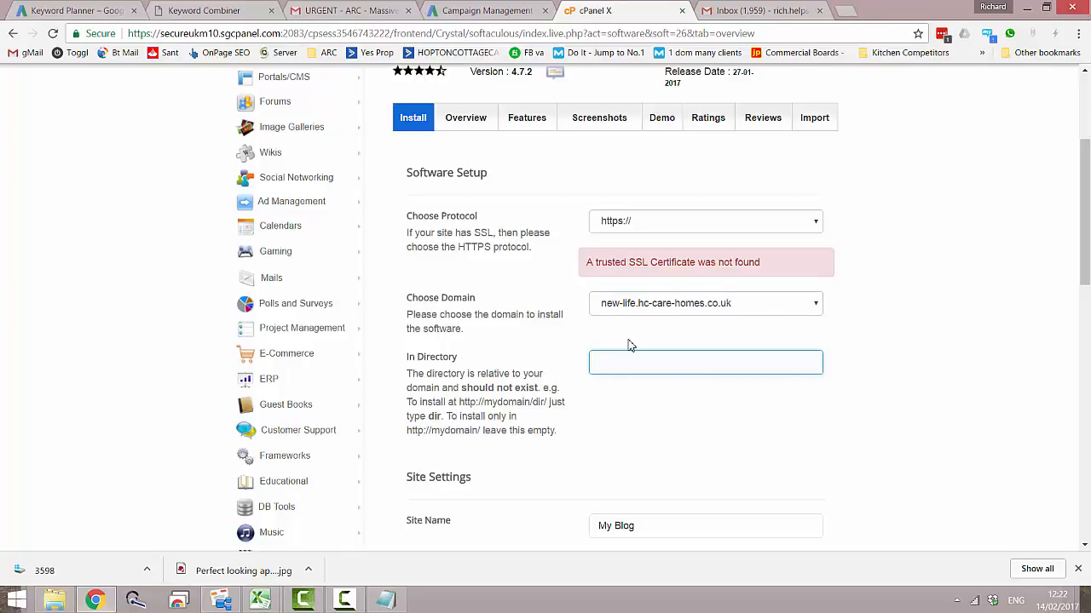
scroll(631, 345, "down", 3)
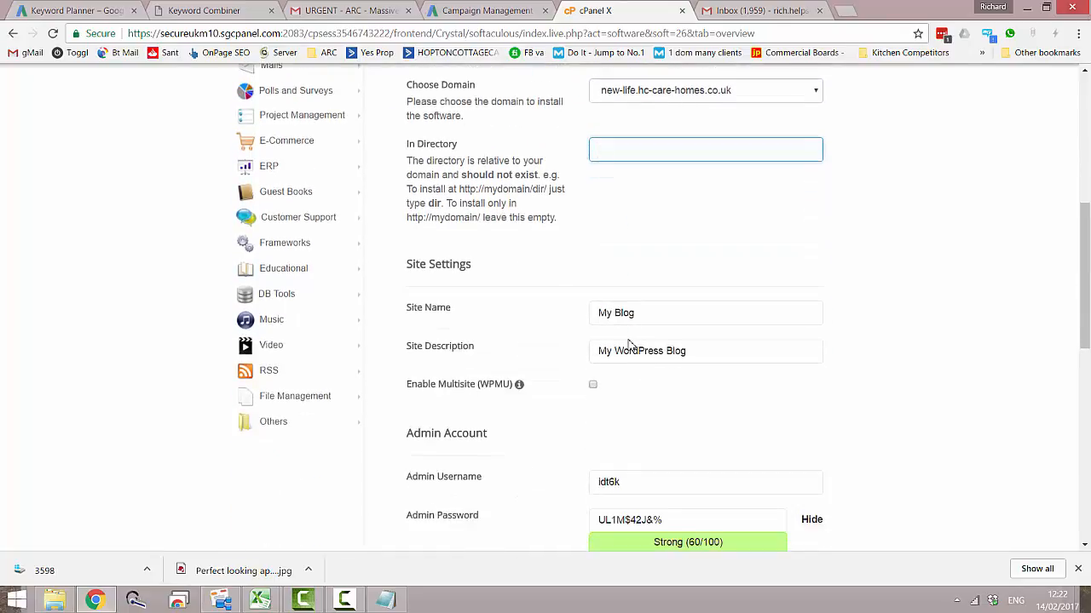
scroll(629, 345, "up", 6)
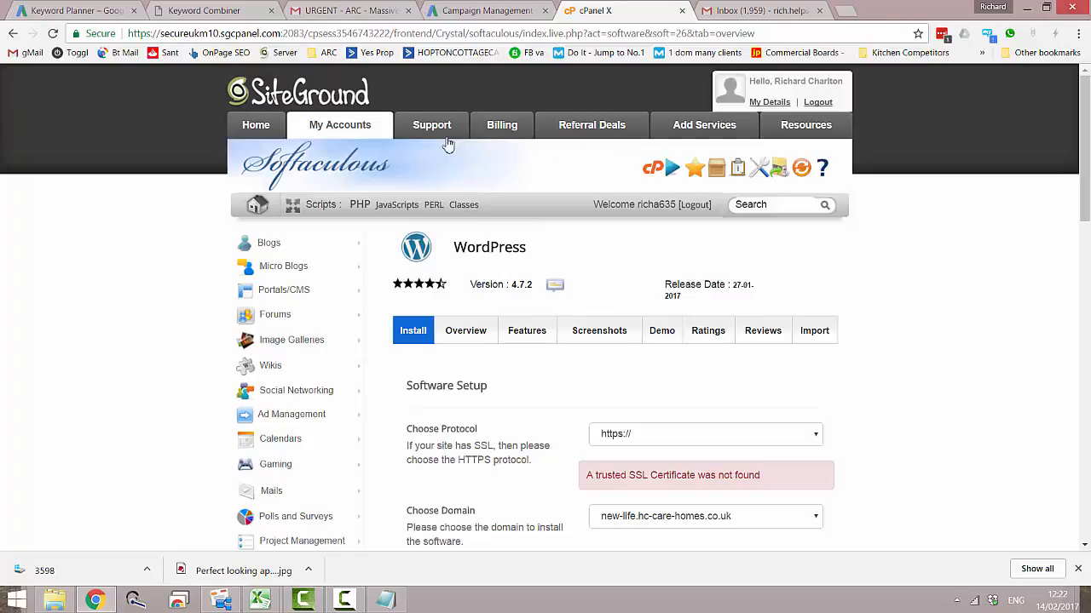
- Reopen cPanel from the SiteGround account page and bring up the form for installing a new Let's Encrypt certificate
left_click(275, 128)
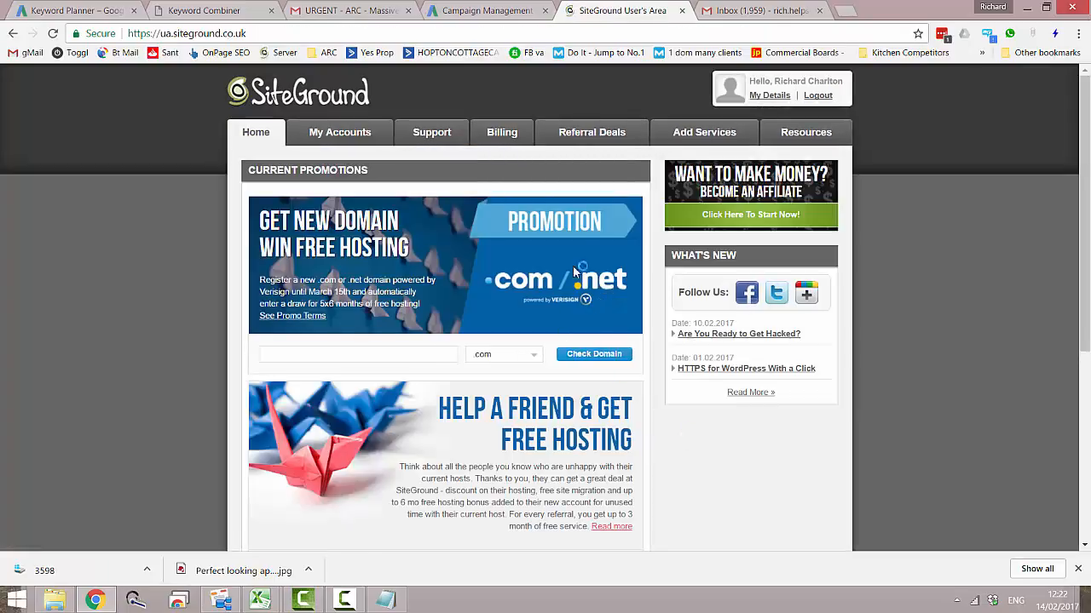
left_click(344, 140)
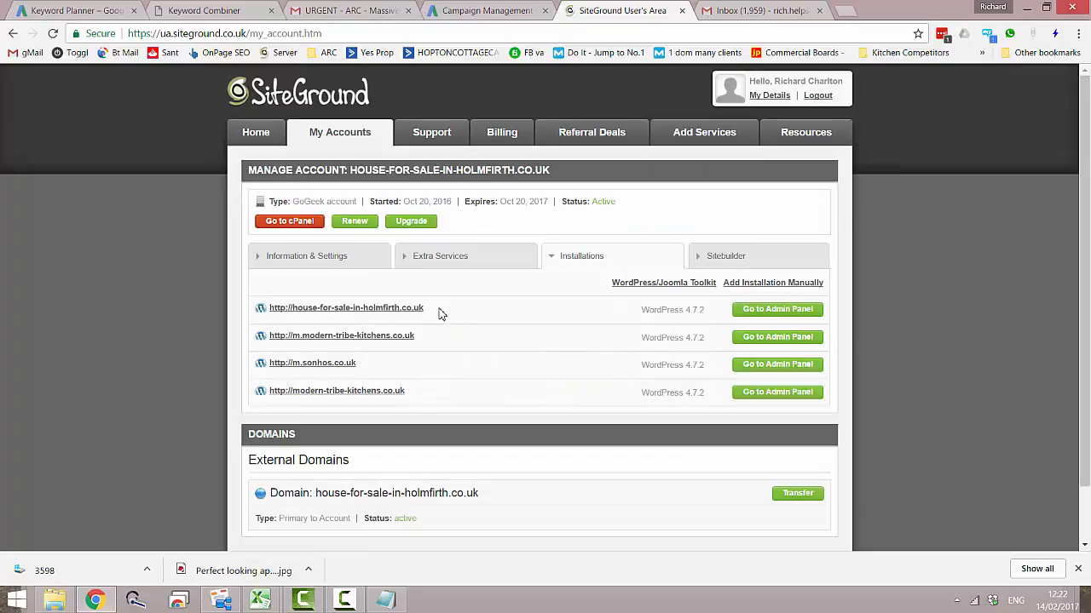
left_click(308, 224)
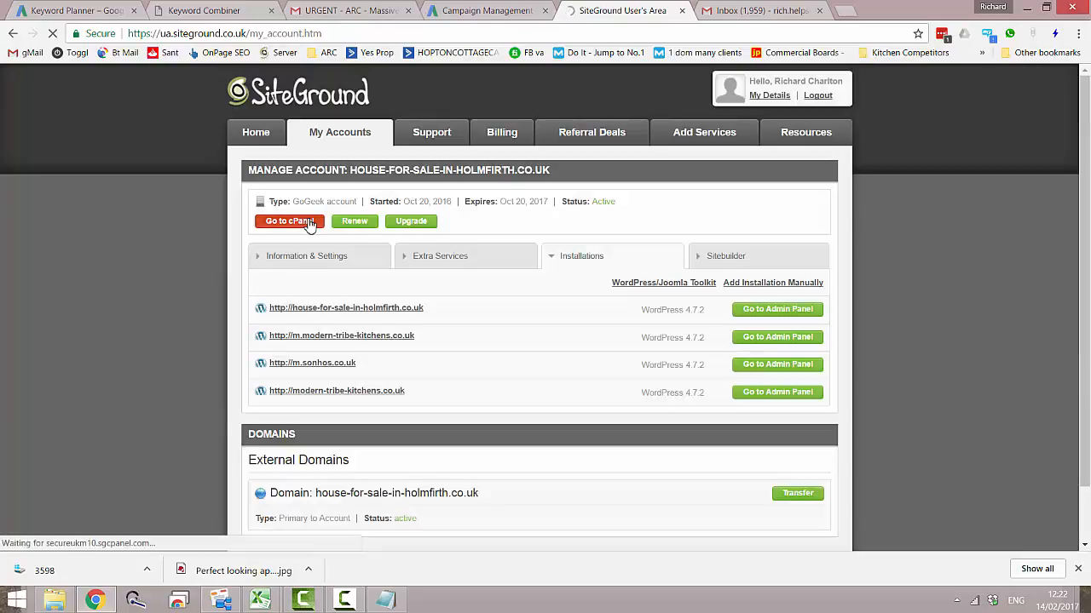
scroll(602, 358, "down", 3)
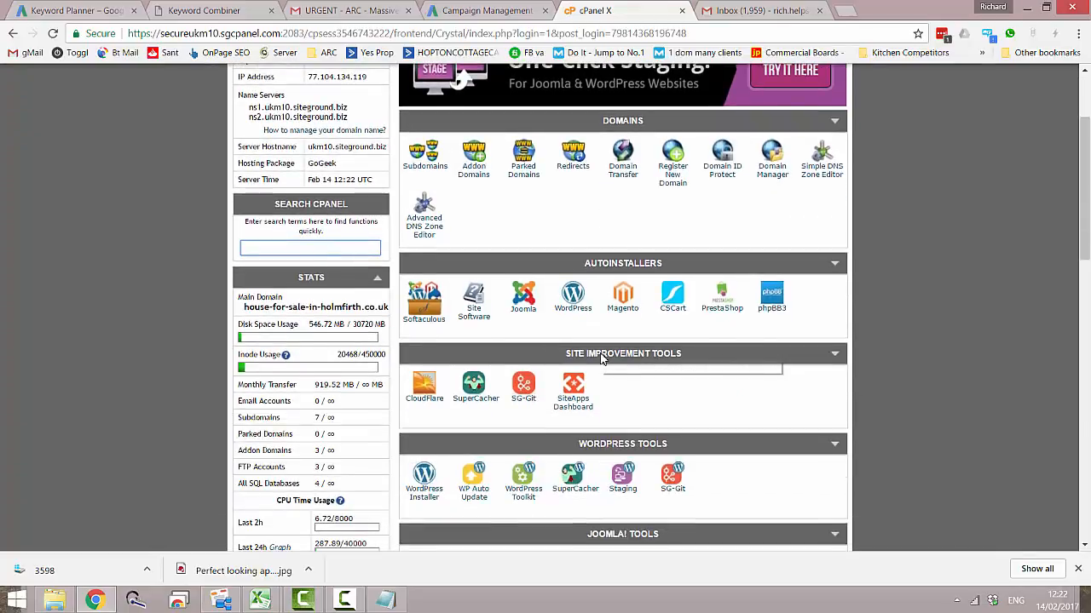
scroll(601, 358, "down", 7)
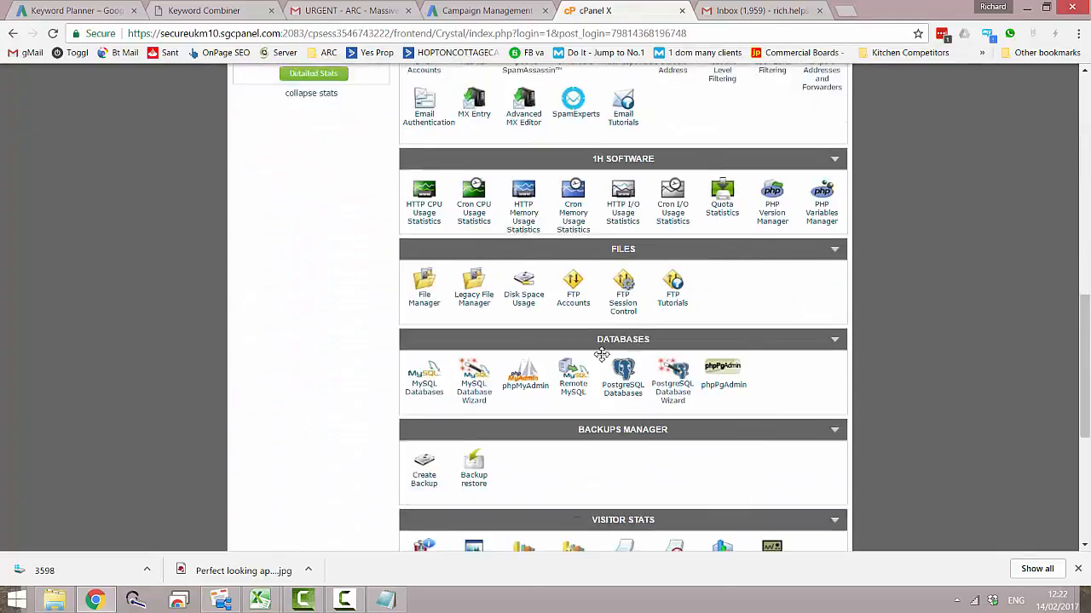
scroll(602, 355, "down", 4)
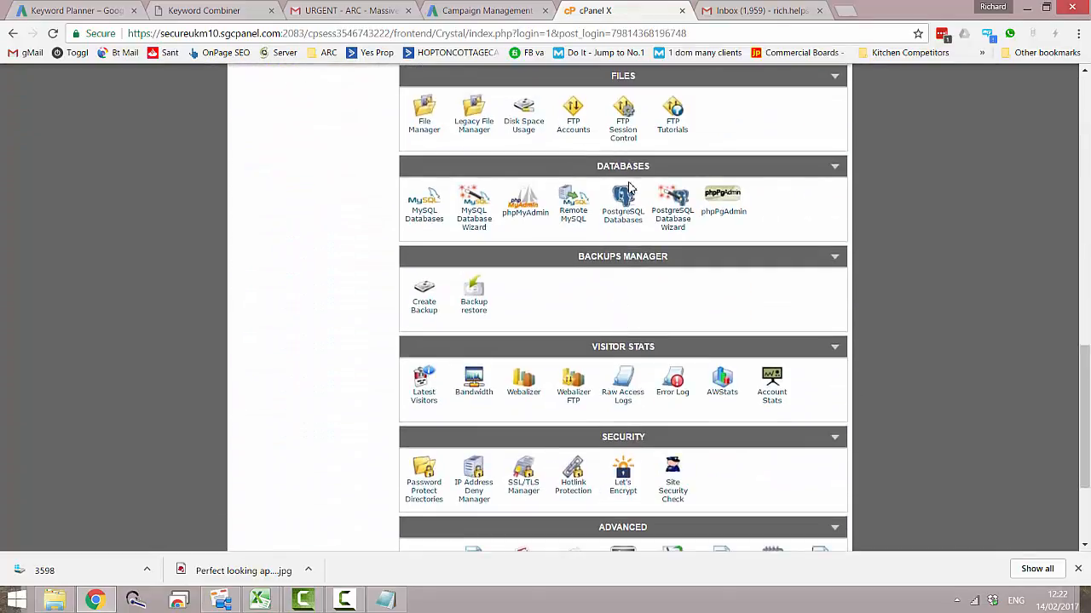
scroll(608, 284, "down", 3)
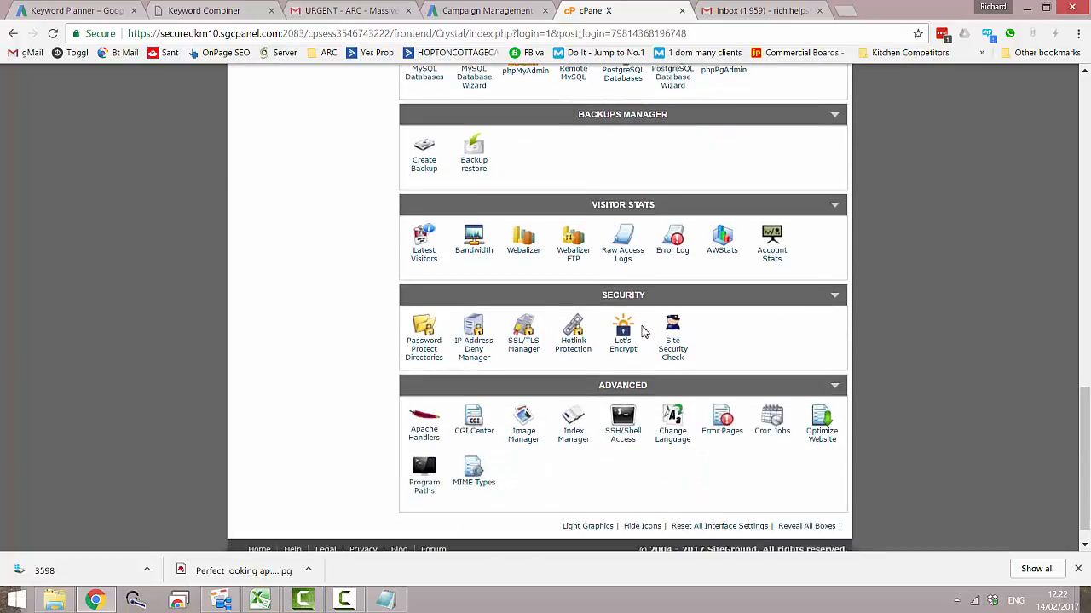
left_click(624, 341)
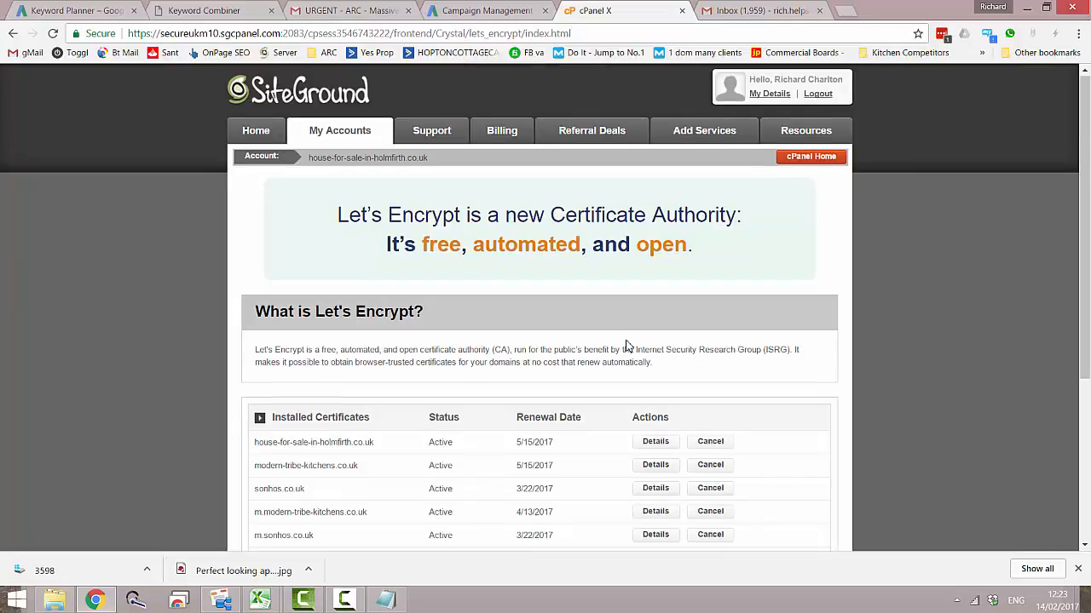
scroll(624, 345, "down", 3)
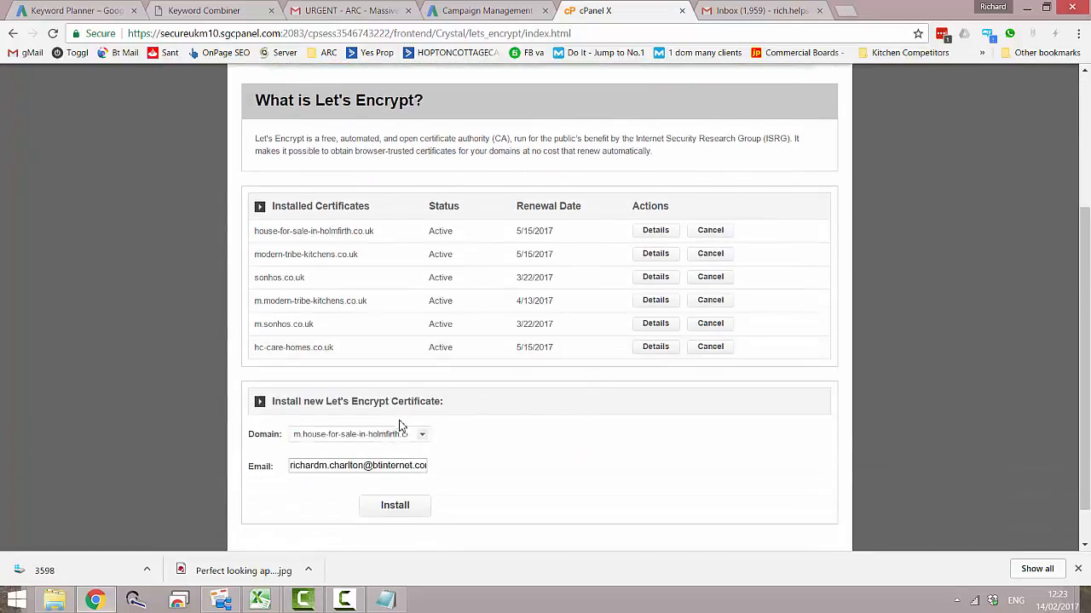
- Install a Let's Encrypt certificate for the domain new-life.hc-care-homes.co.uk and dismiss the installation message
left_click(423, 435)
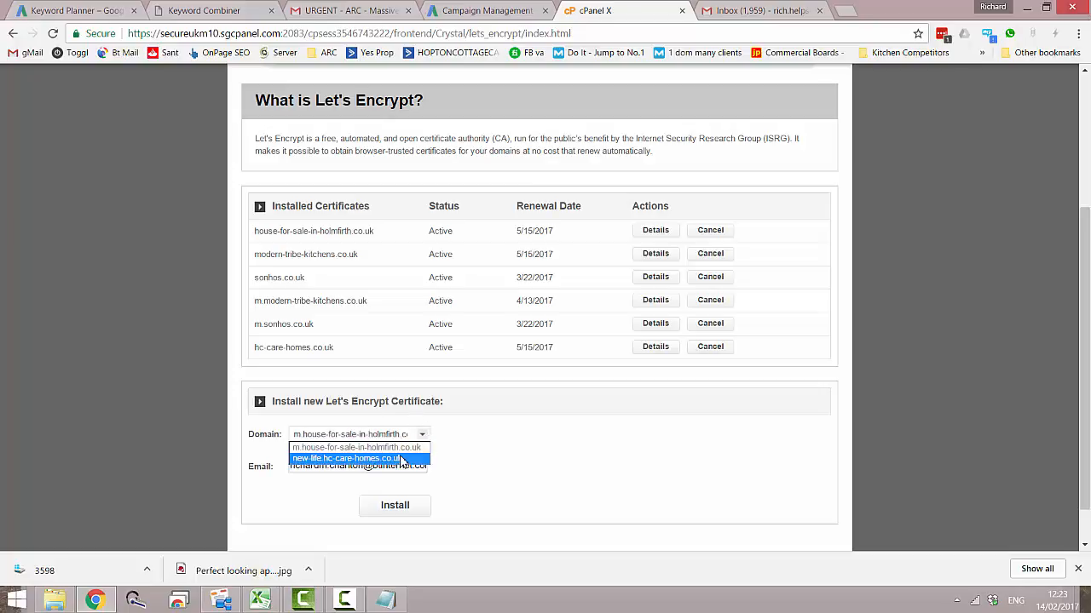
left_click(503, 432)
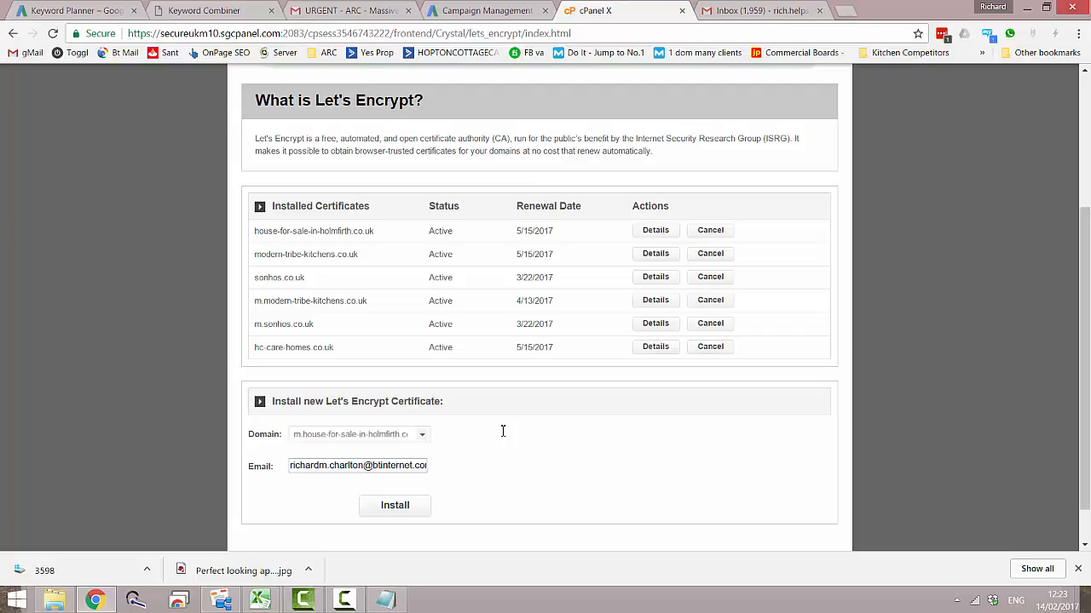
left_click(422, 437)
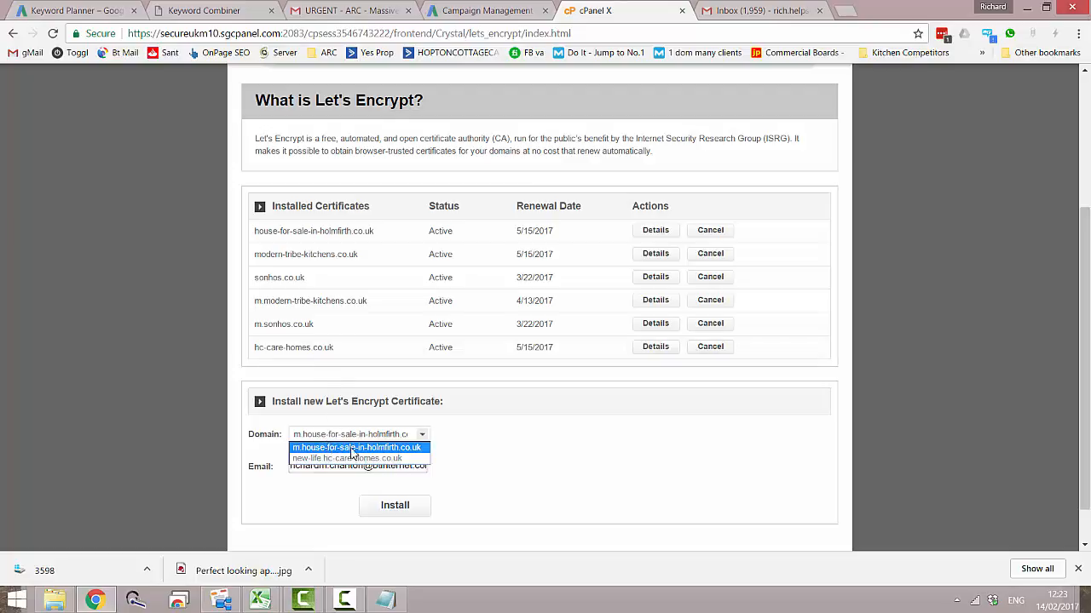
left_click(380, 459)
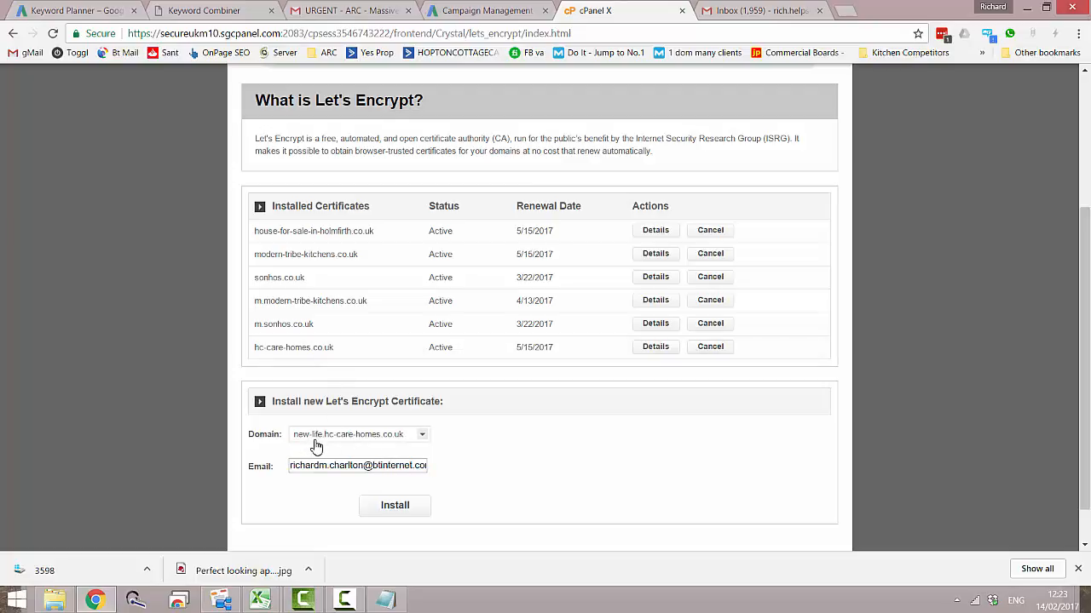
left_click(407, 514)
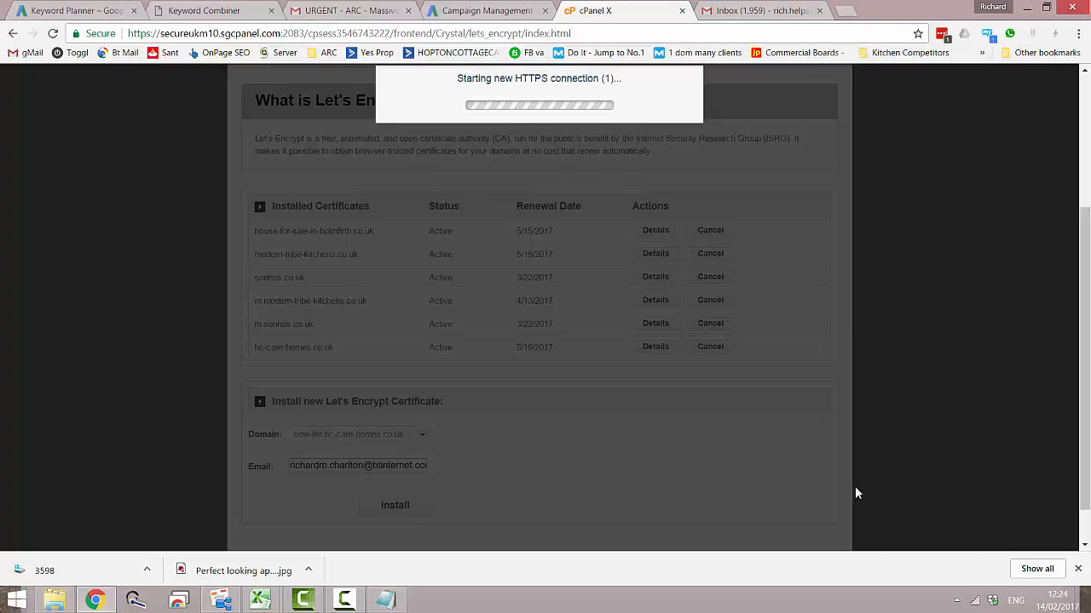
left_click(336, 598)
left_click(1036, 539)
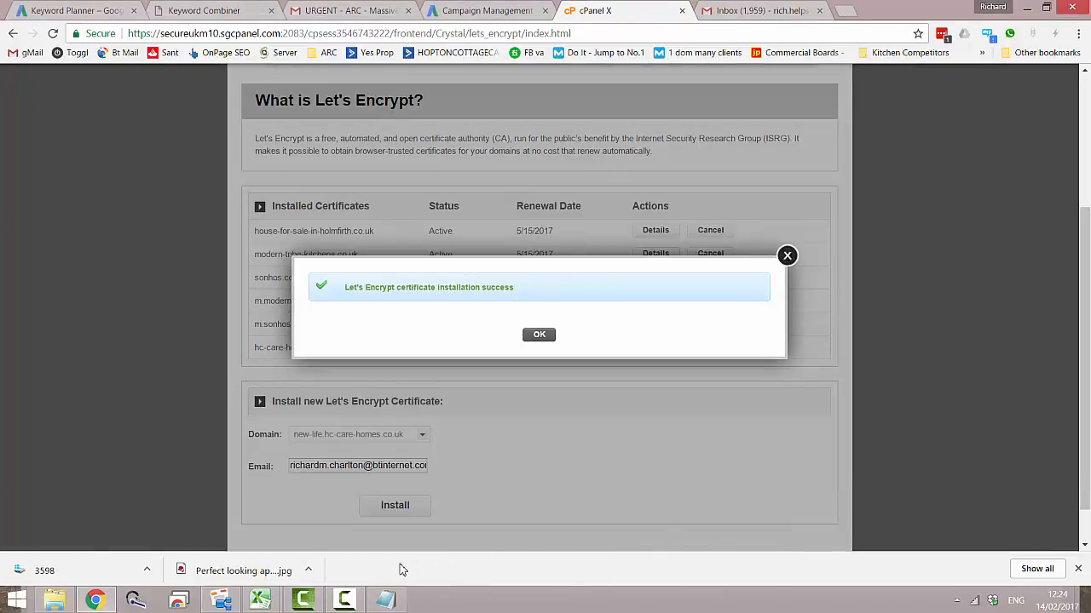
left_click(346, 602)
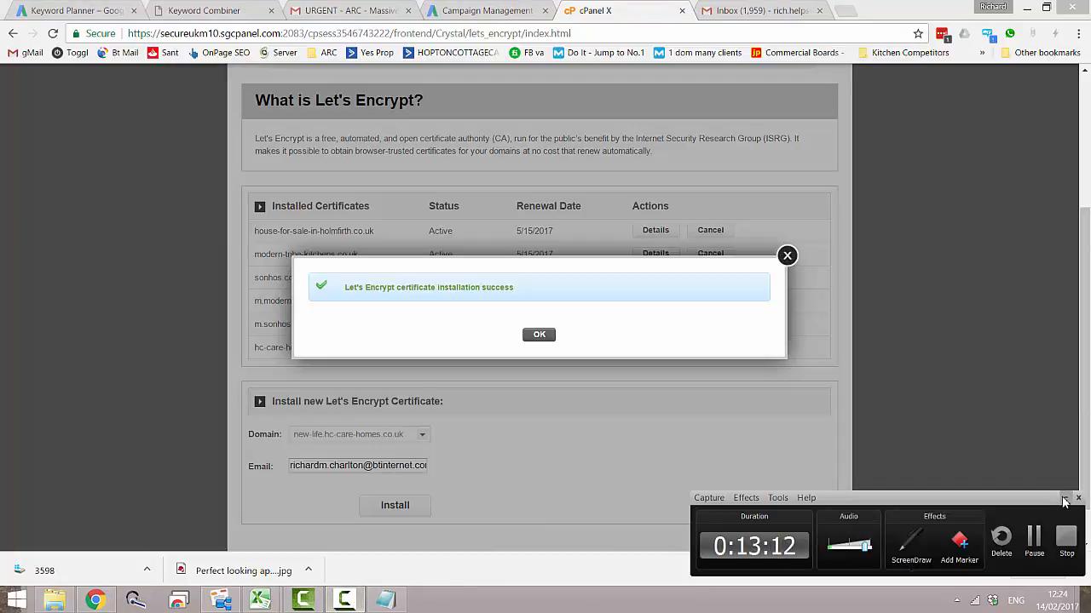
left_click(1064, 498)
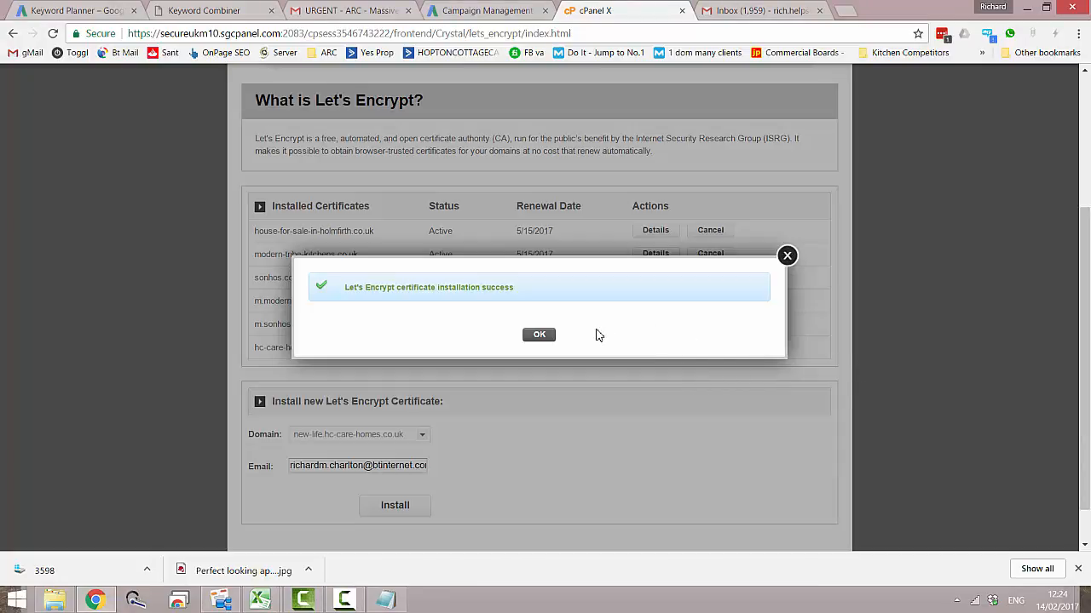
left_click(546, 338)
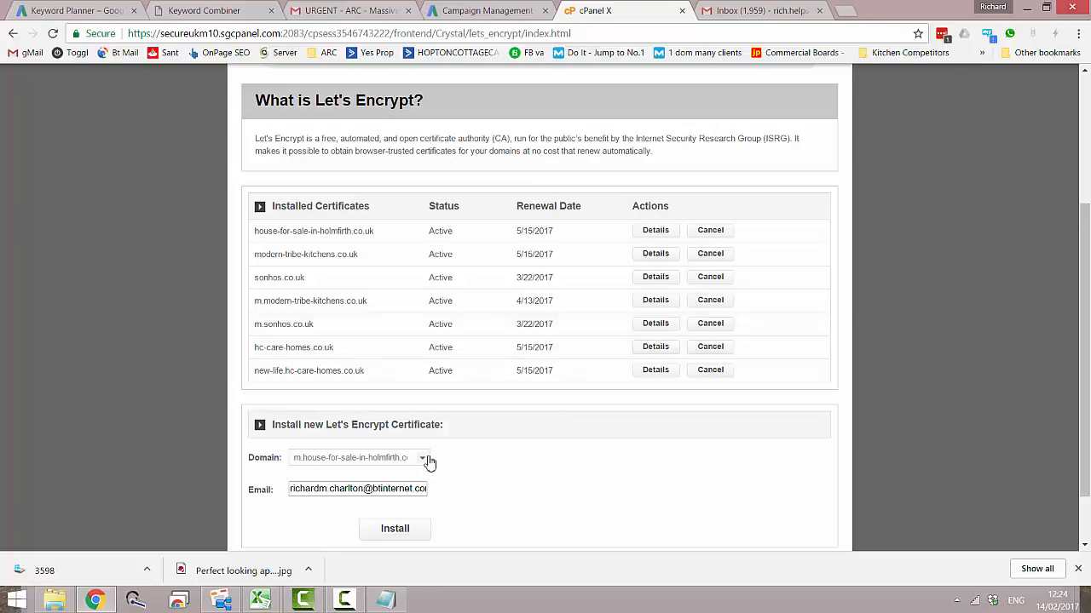
- Review the installed certificates and the domains still offered for a new one, and return to the cPanel home page
scroll(426, 464, "up", 1)
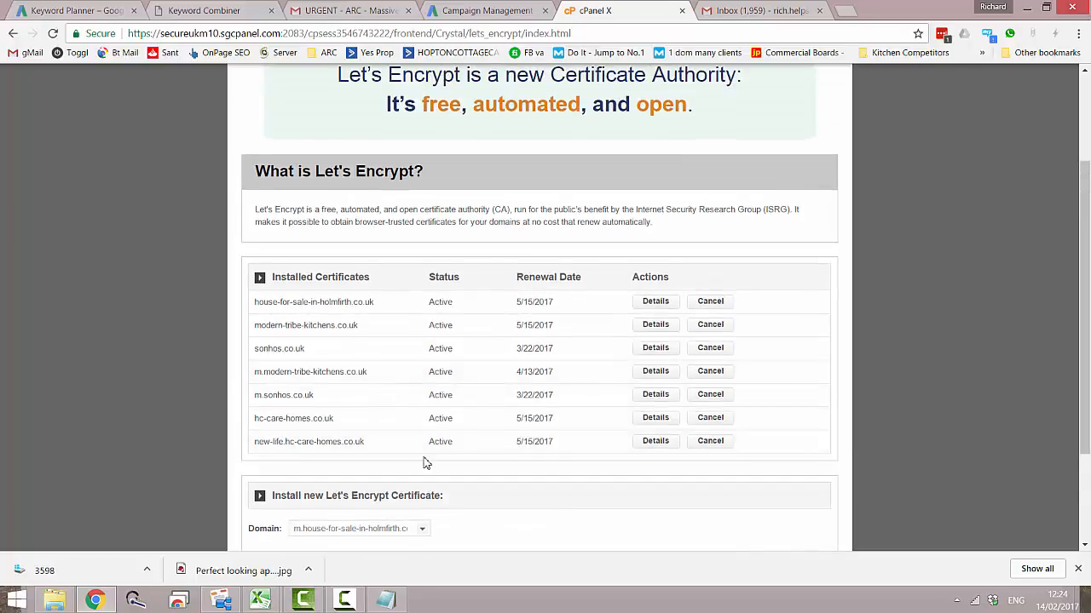
scroll(426, 463, "down", 1)
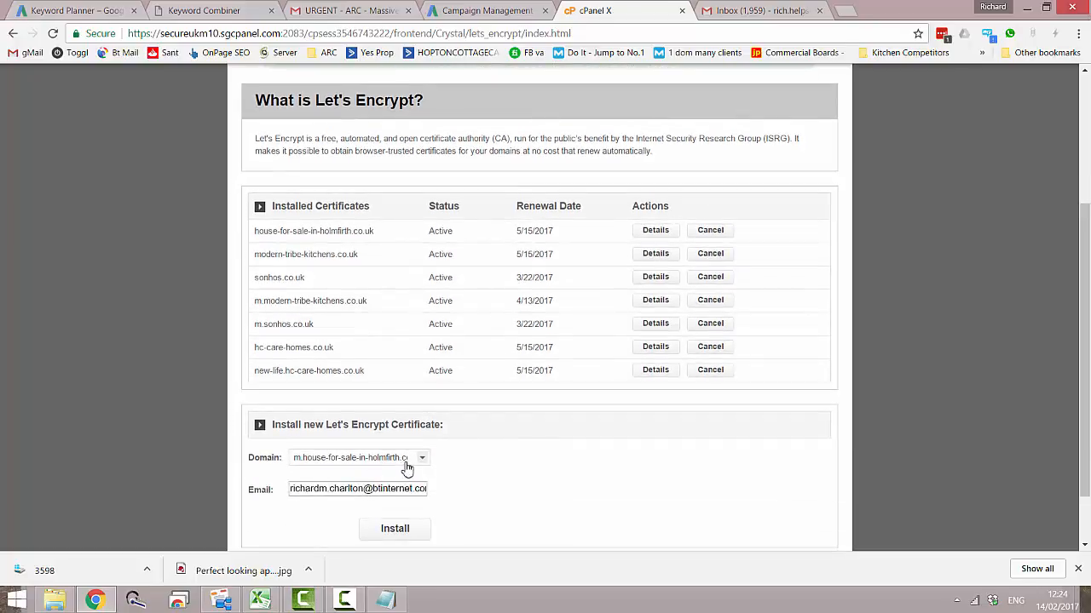
left_click(428, 464)
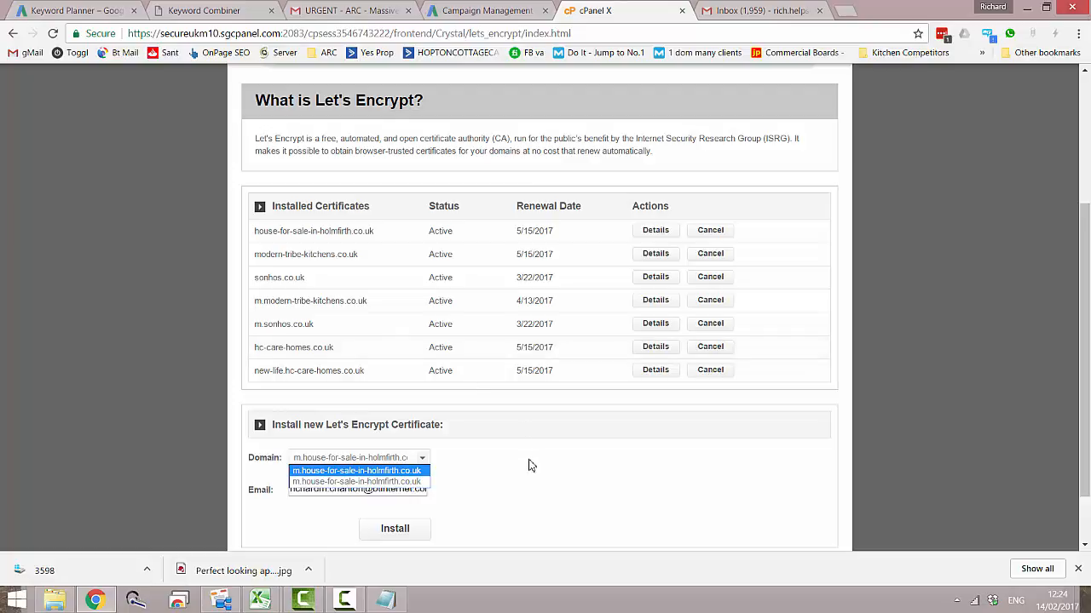
scroll(477, 467, "up", 3)
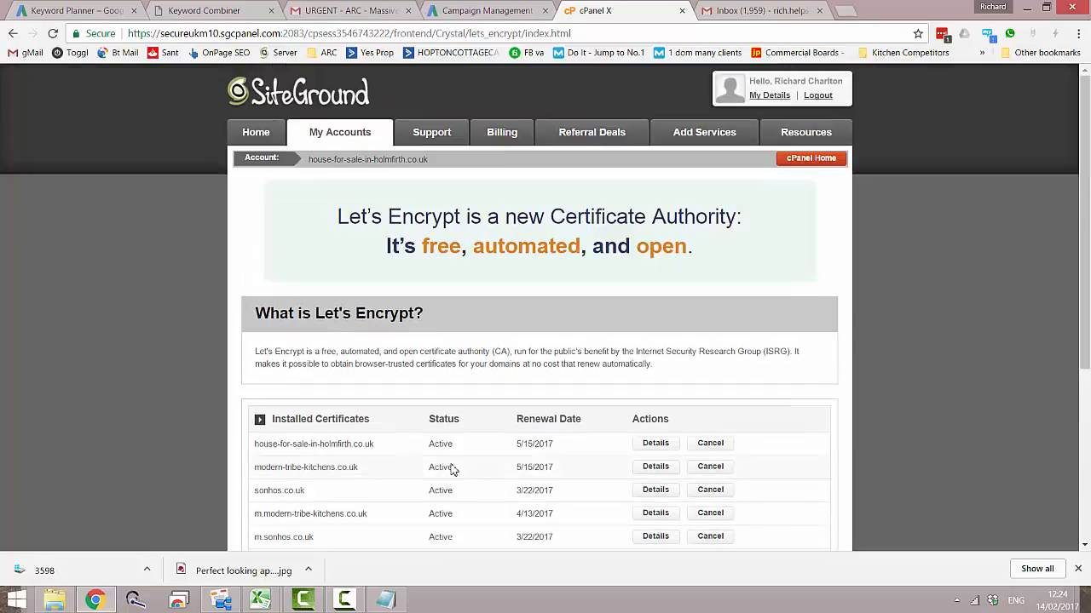
left_click(810, 158)
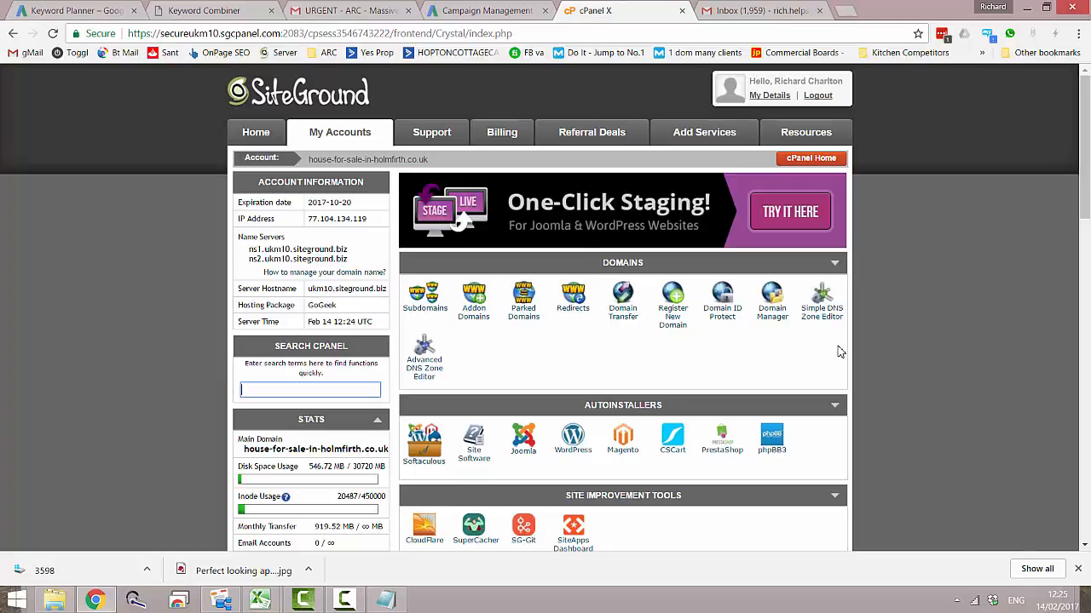
- Check the desktop site's document root in the Notepad setup notes and minimize them again
left_click(386, 601)
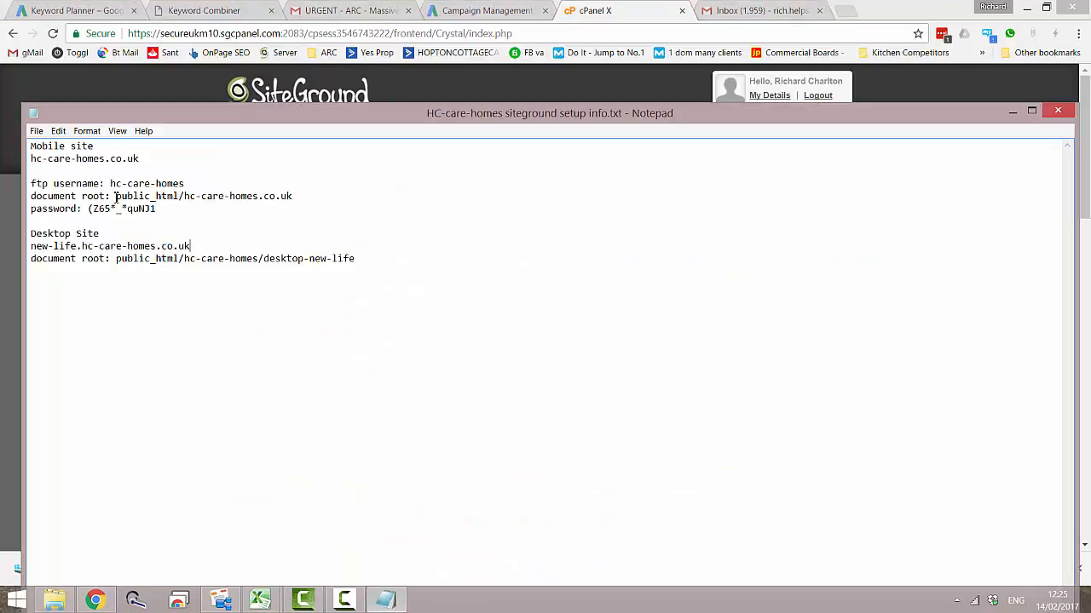
left_click_drag(115, 259, 320, 262)
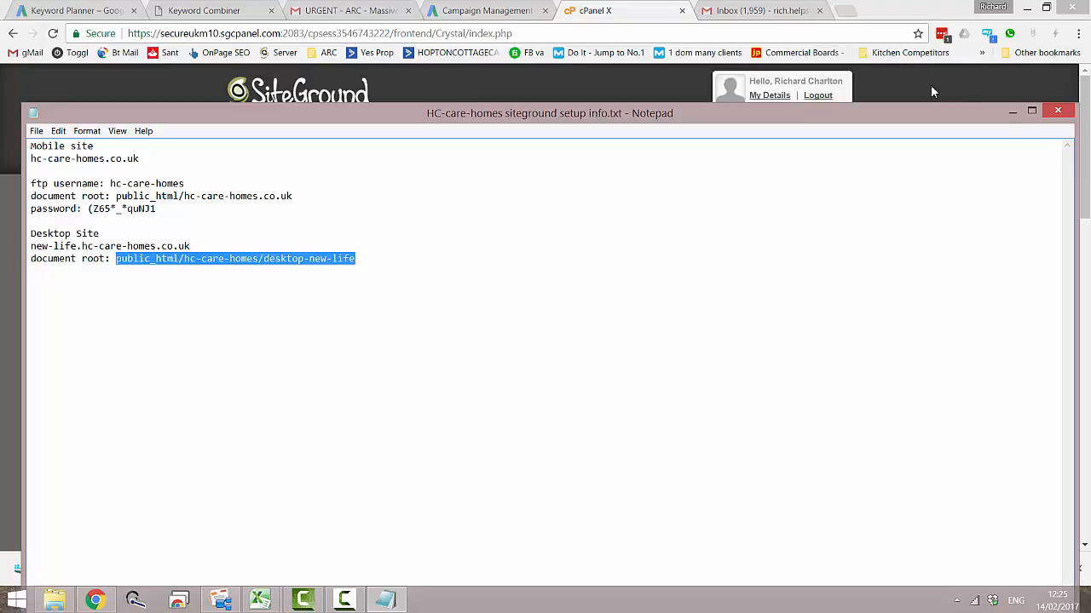
left_click(1013, 113)
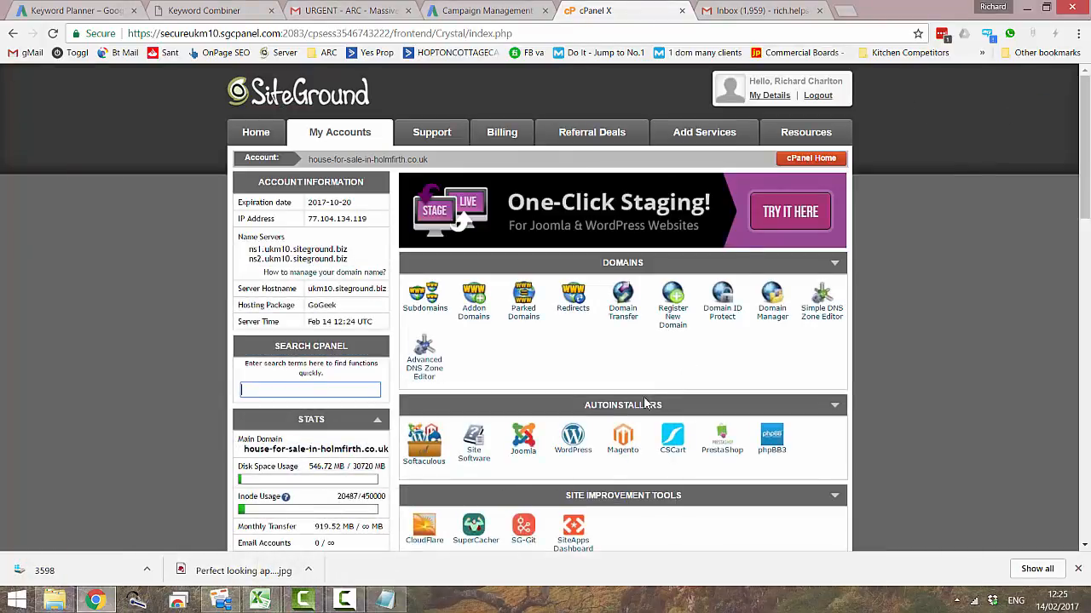
- Open the WordPress autoinstaller from the cPanel home page and bring up its installation form
scroll(612, 405, "down", 1)
left_click(573, 376)
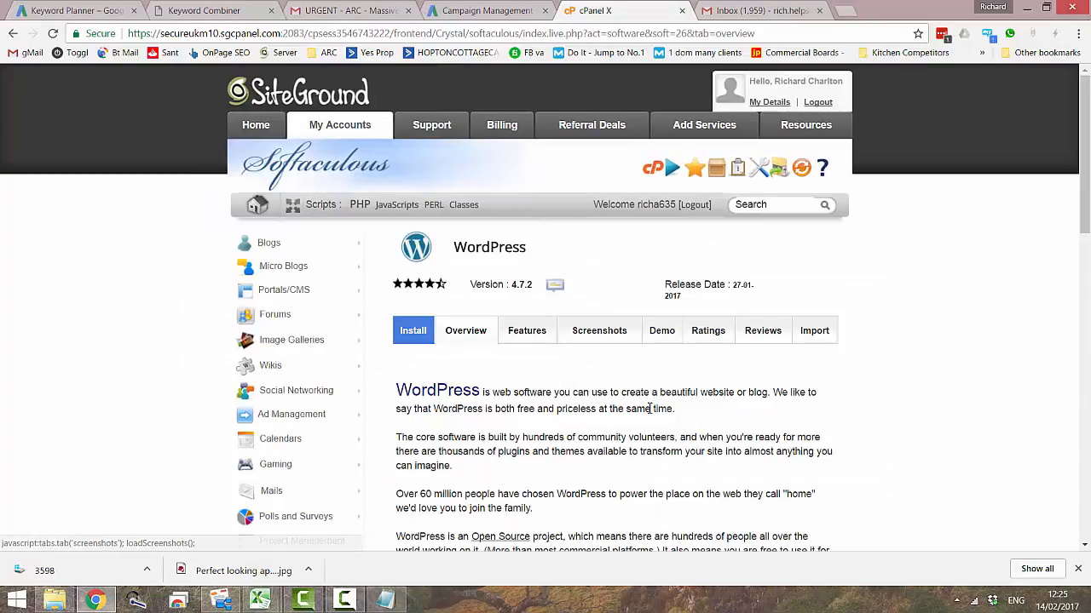
scroll(649, 409, "down", 3)
scroll(649, 409, "down", 3)
scroll(568, 397, "up", 3)
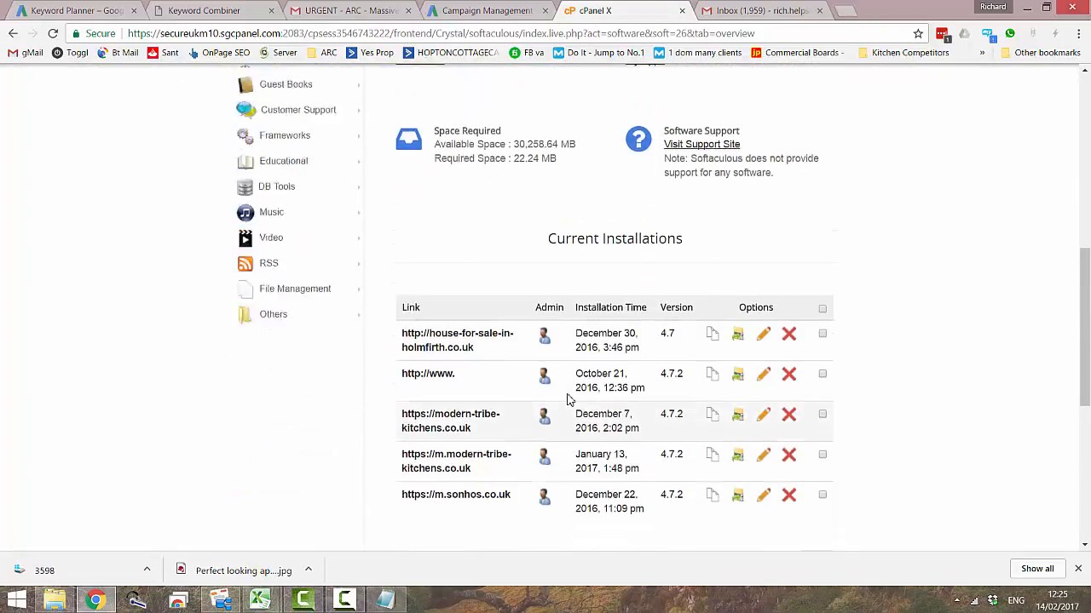
left_click(439, 311)
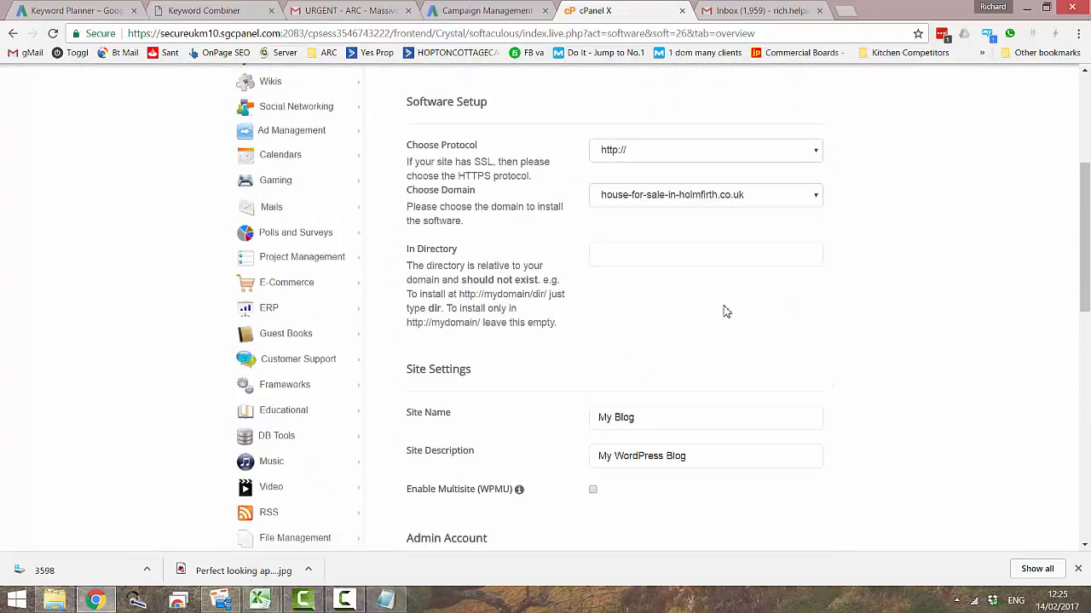
left_click(734, 158)
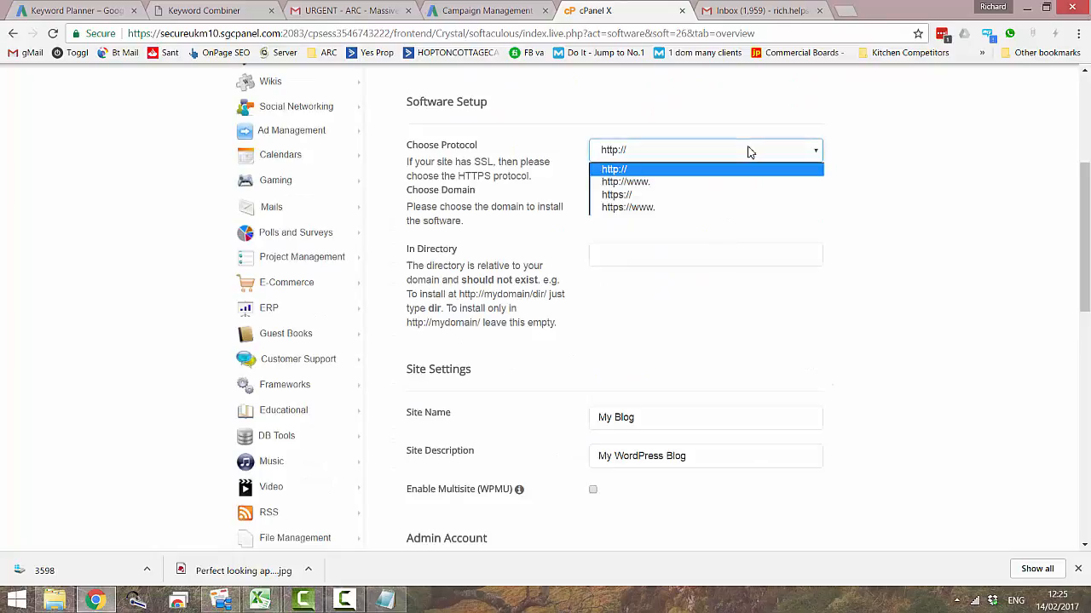
left_click(704, 201)
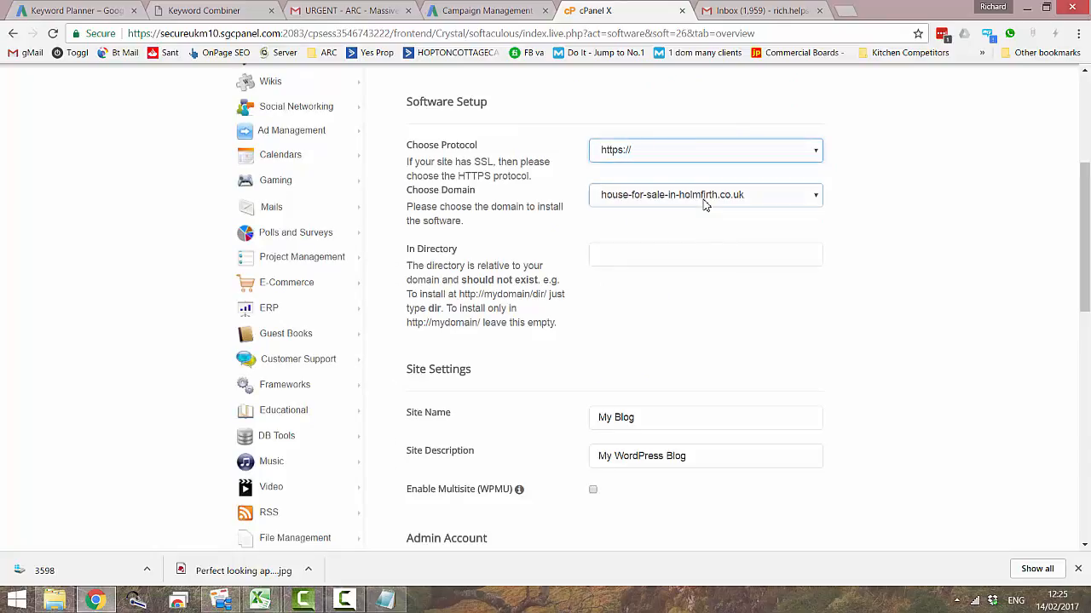
left_click(814, 201)
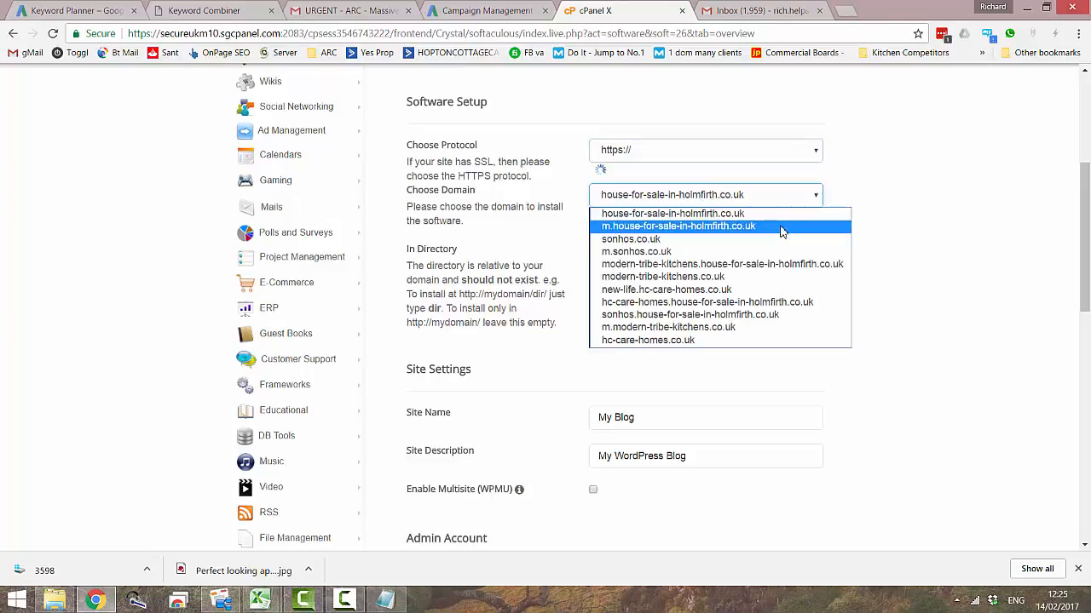
left_click(755, 292)
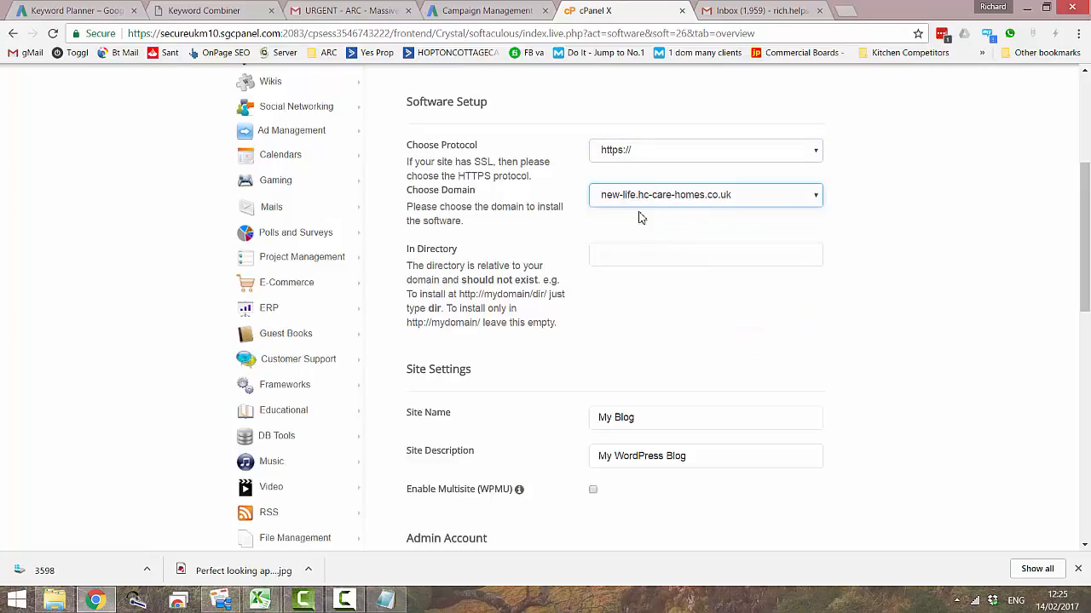
left_click(636, 253)
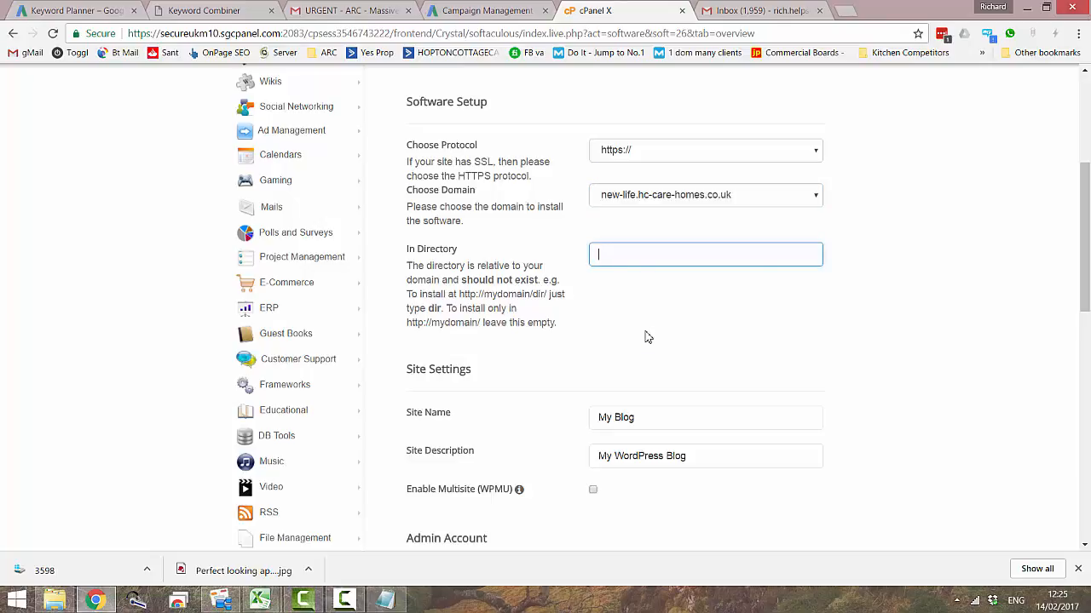
- Replace the default site name in the site settings with "The best care"
scroll(646, 338, "down", 1)
scroll(627, 239, "down", 2)
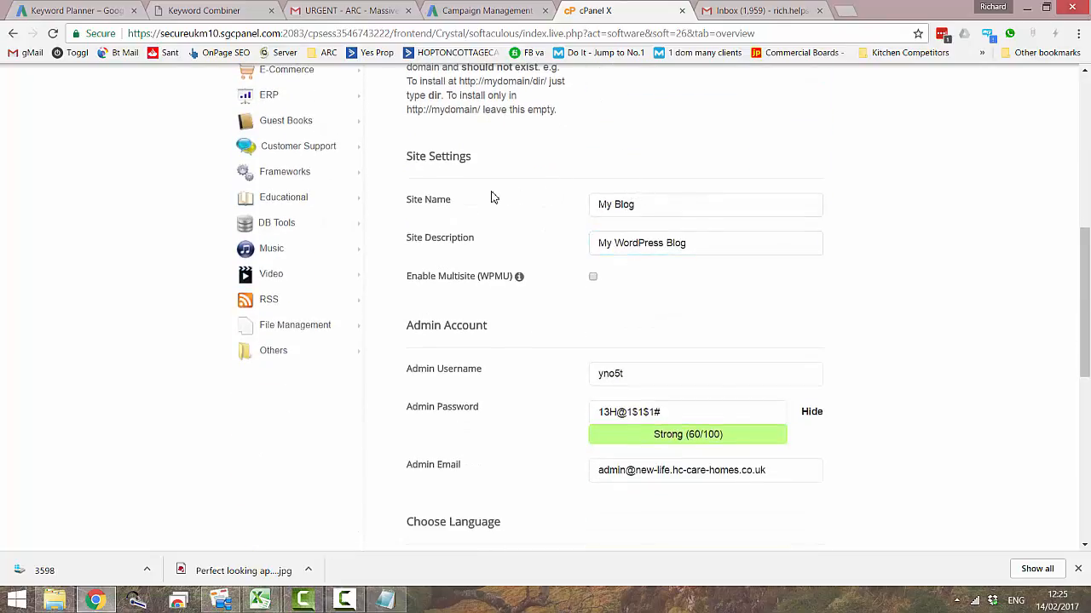
left_click_drag(637, 211, 598, 210)
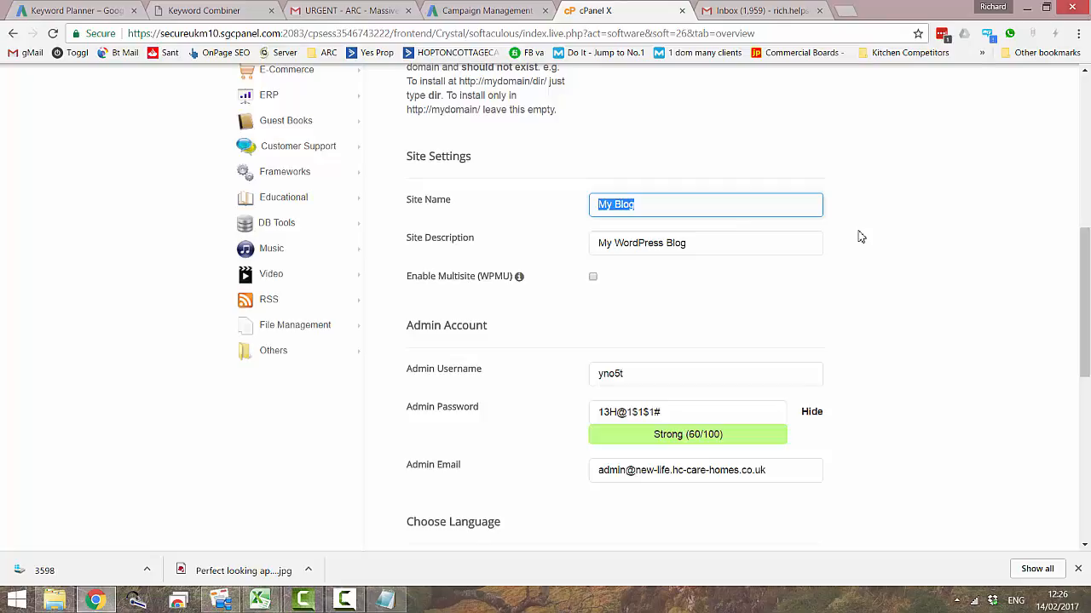
type("Ca")
key("BackSpace")
key("BackSpace")
type("The best care")
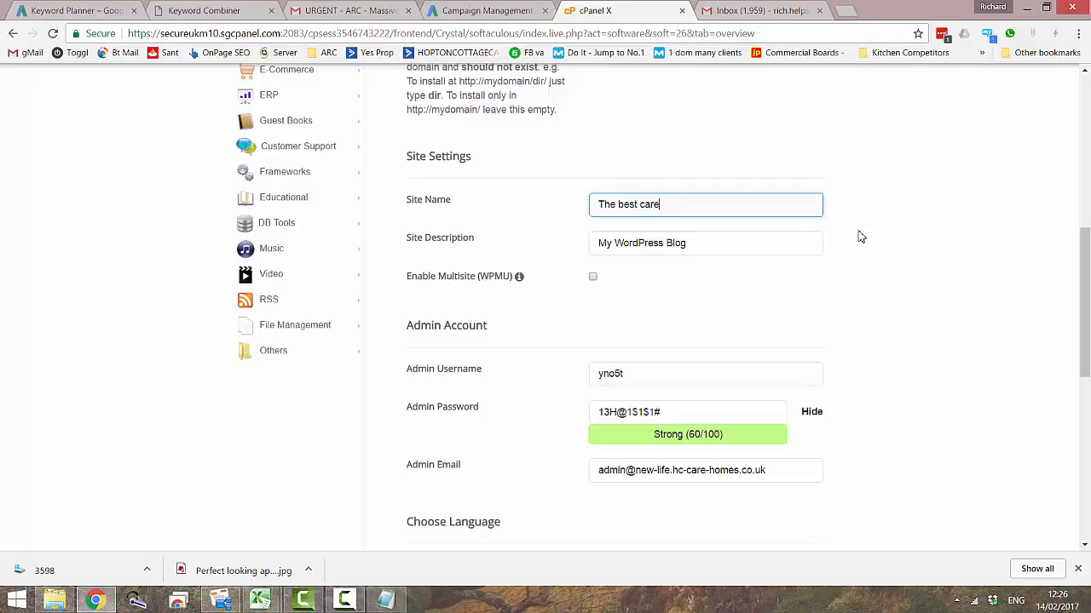